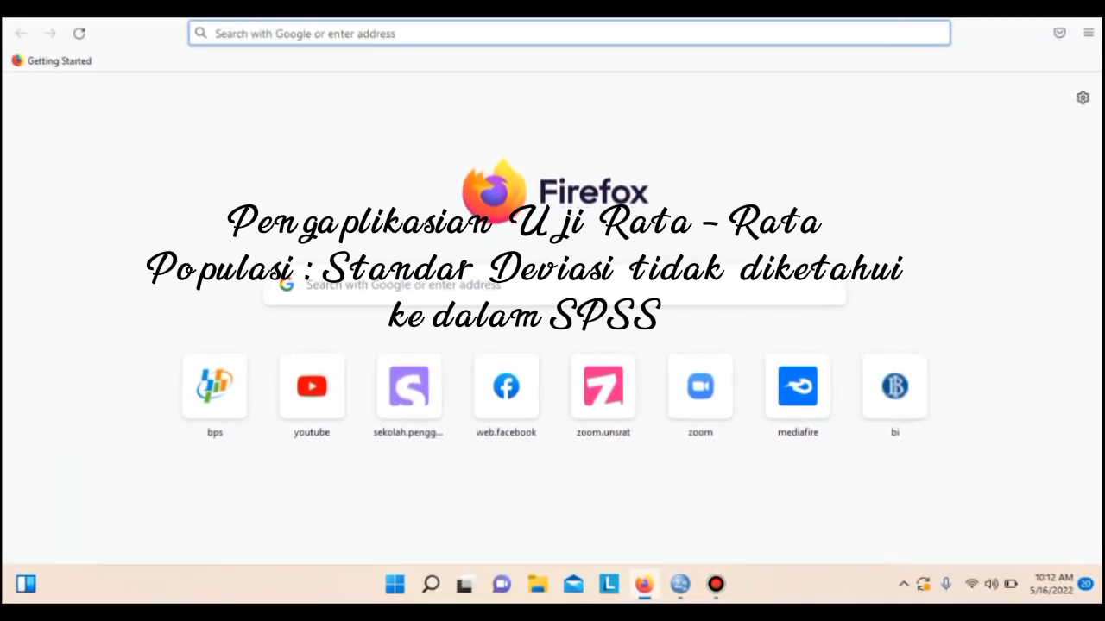
# Open the BPS website (bps.go.id) in Firefox and go to its Kemiskinan dan Ketimpangan subject under Sosial dan Kependudukan.
pyautogui.click(517, 285)
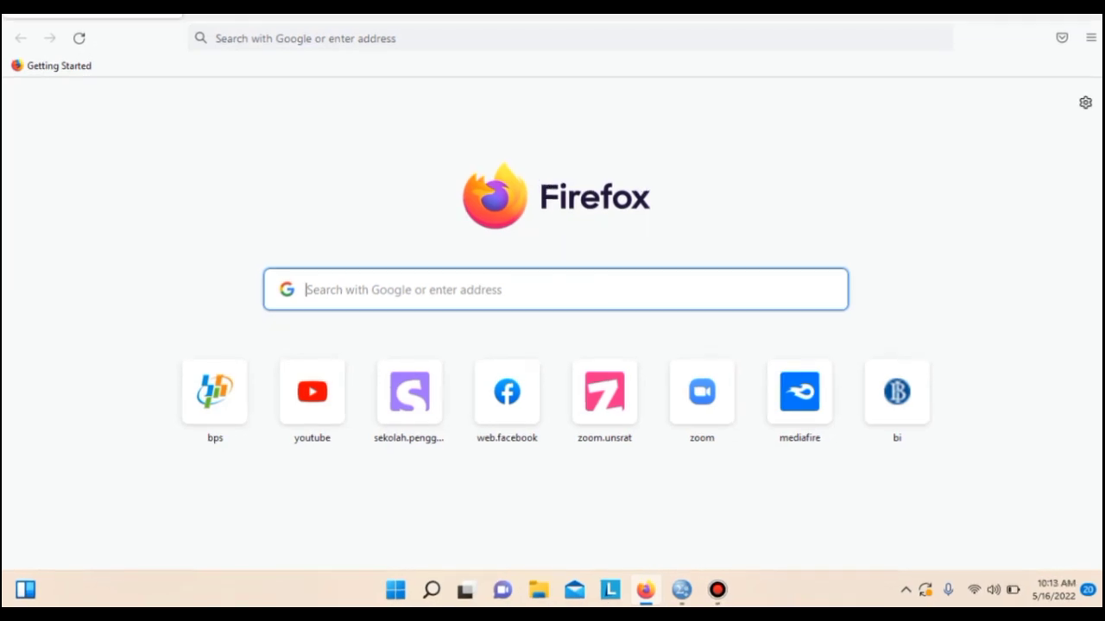
pyautogui.write('b')
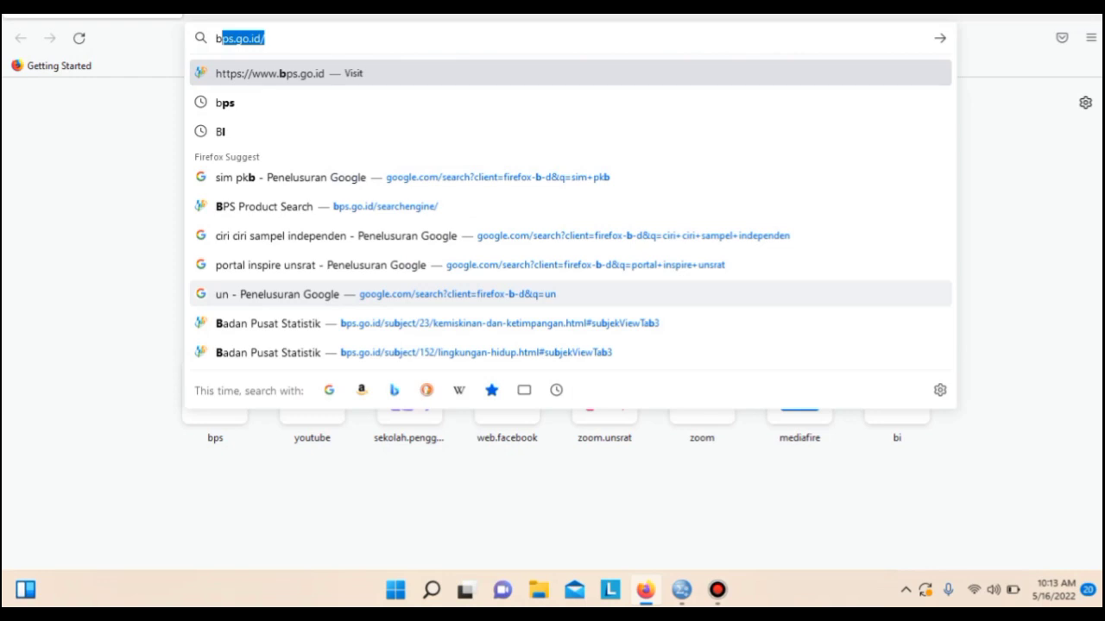
pyautogui.write('ps')
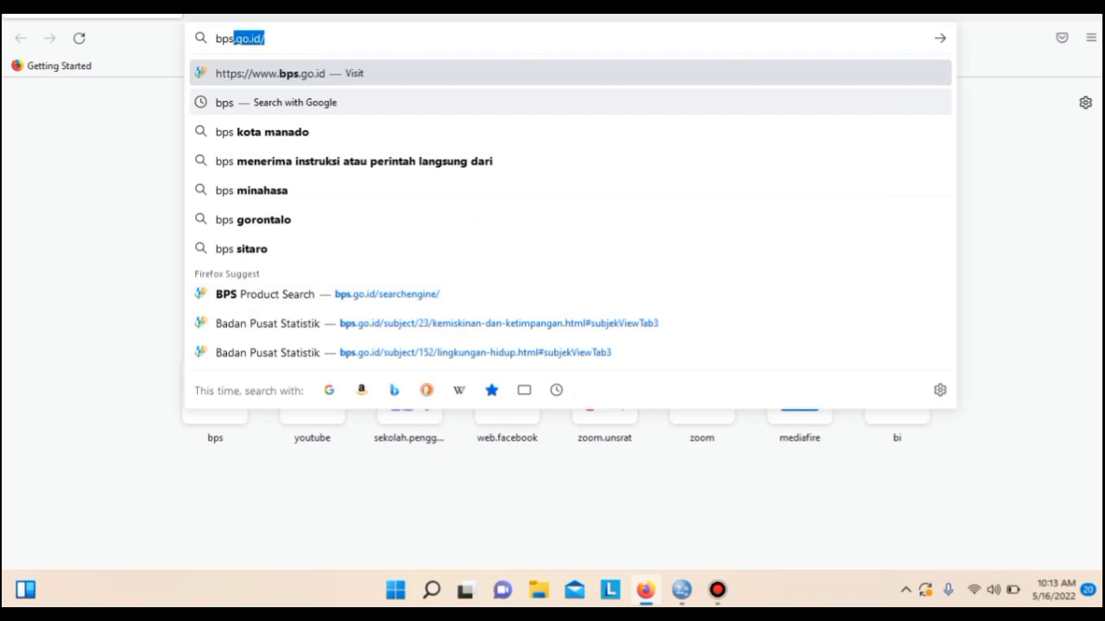
pyautogui.click(276, 102)
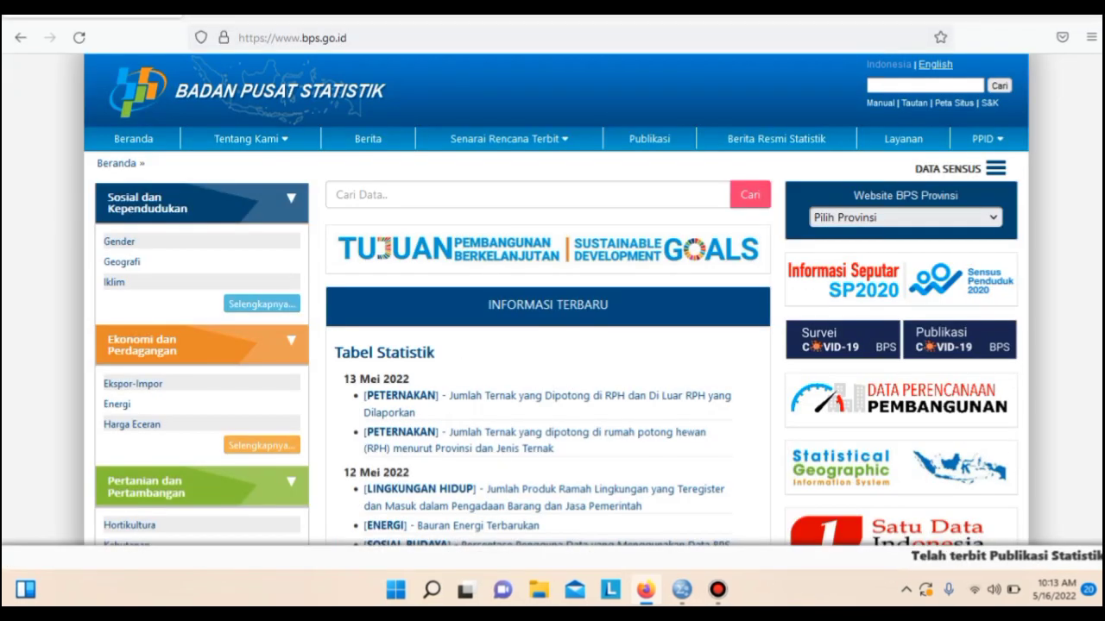
pyautogui.click(252, 216)
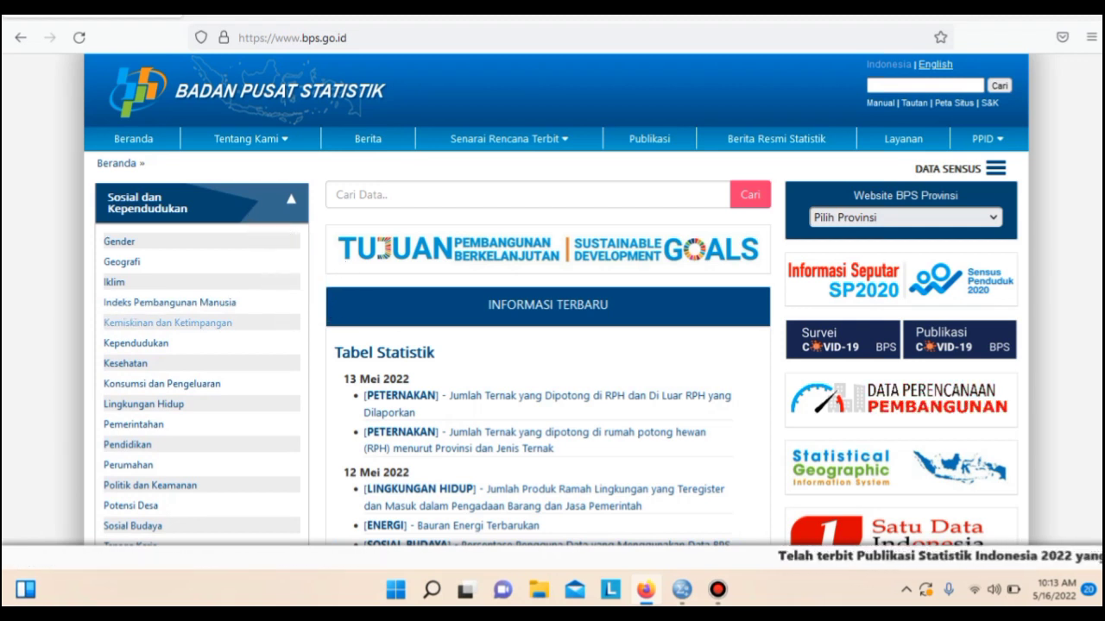
pyautogui.click(224, 323)
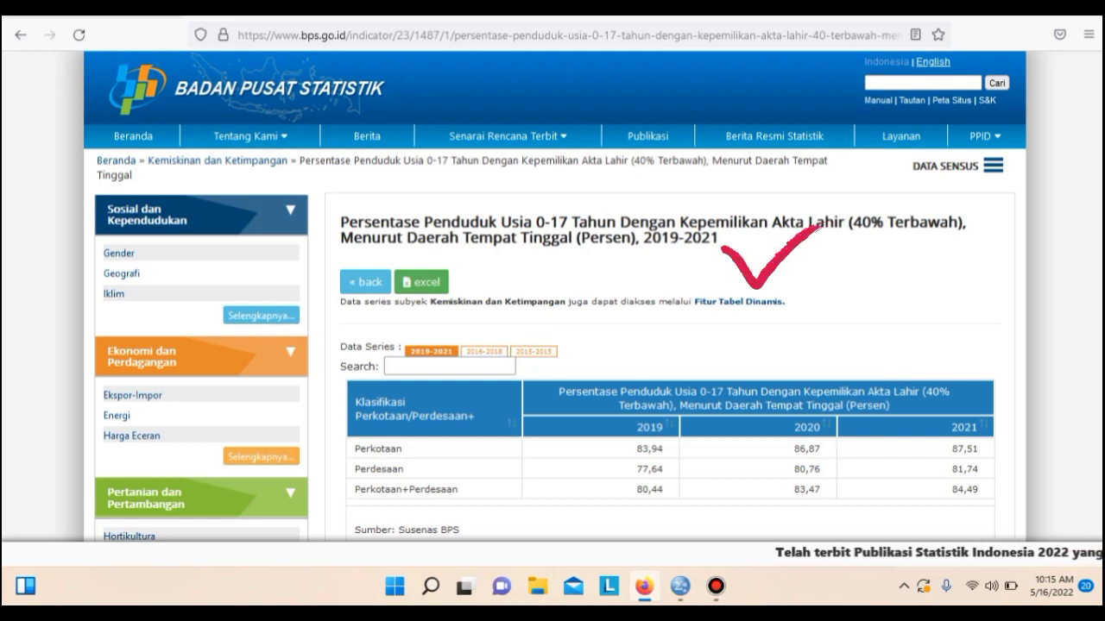
# Switch to the SPSS Data Editor and define a first variable named Presentase.
pyautogui.moveTo(680, 586)
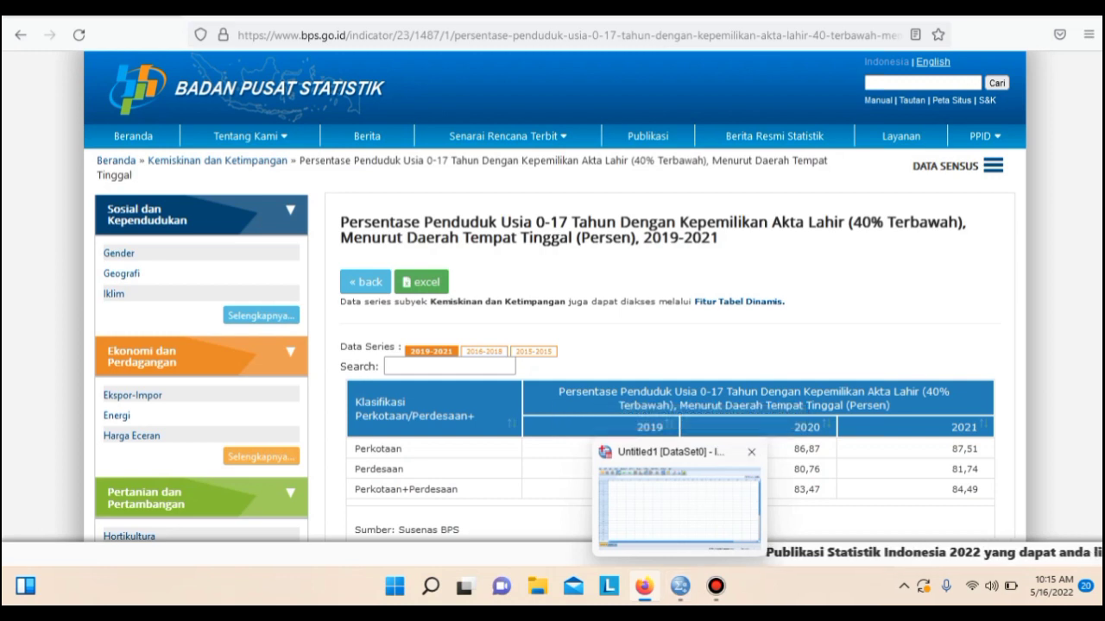
pyautogui.click(679, 507)
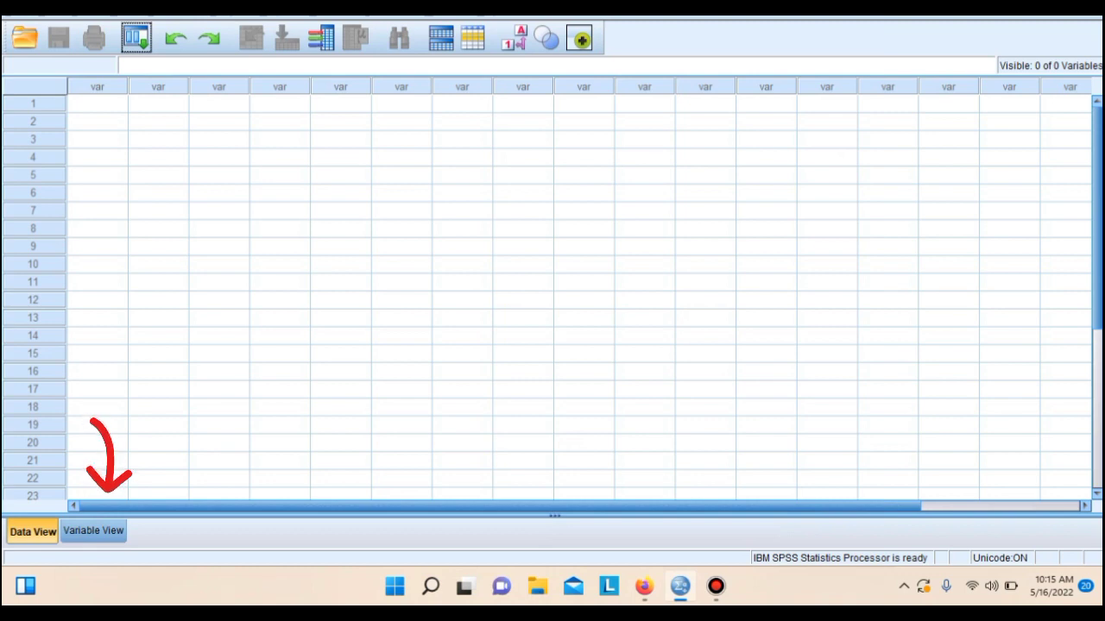
pyautogui.click(93, 532)
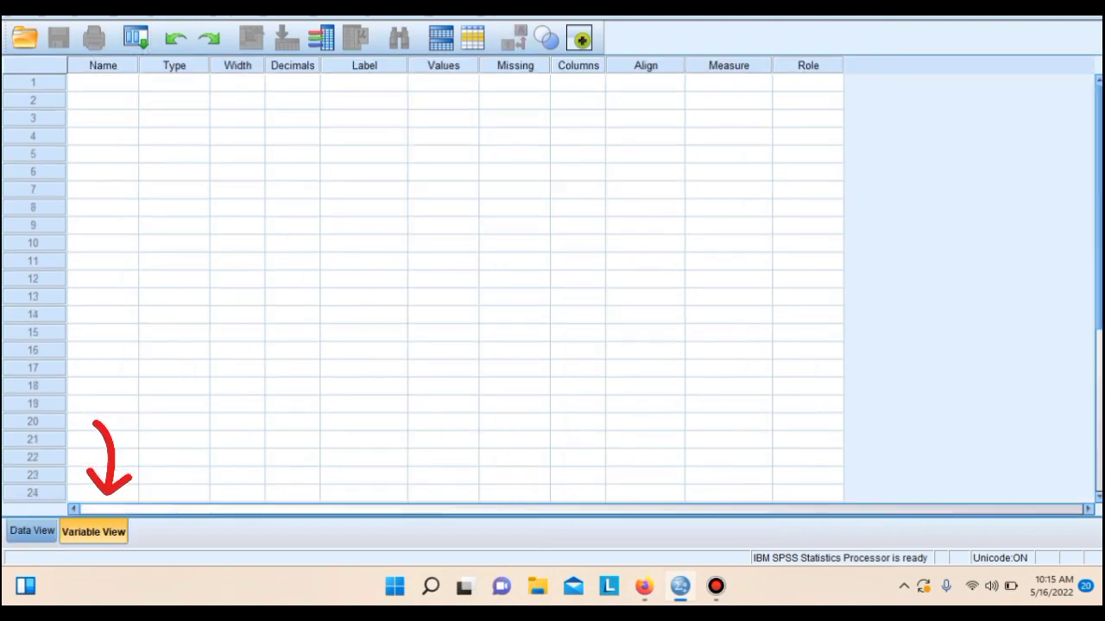
pyautogui.write('P')
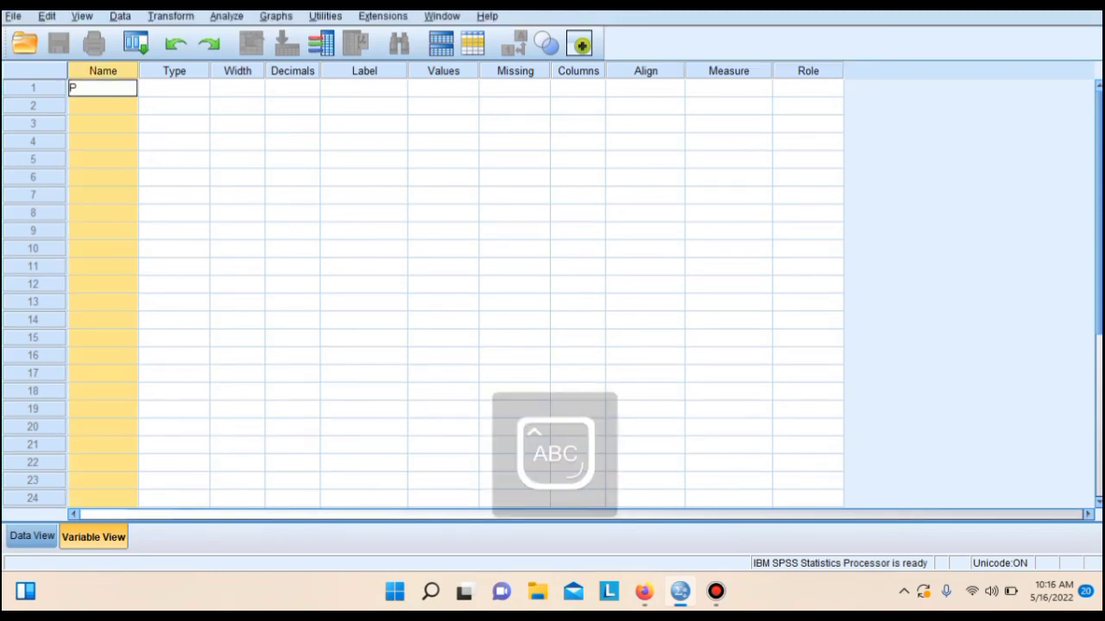
pyautogui.press('capslock')
pyautogui.write('resentase')
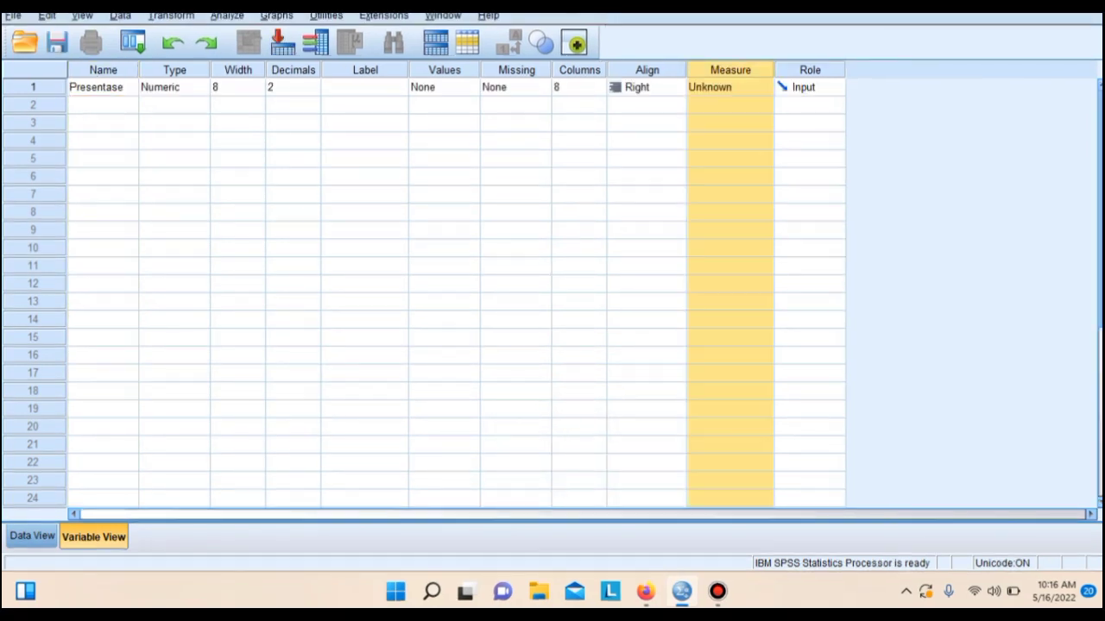
# Set the measurement level of the Presentase variable to Scale and return to the data sheet.
pyautogui.click(763, 87)
pyautogui.click(722, 105)
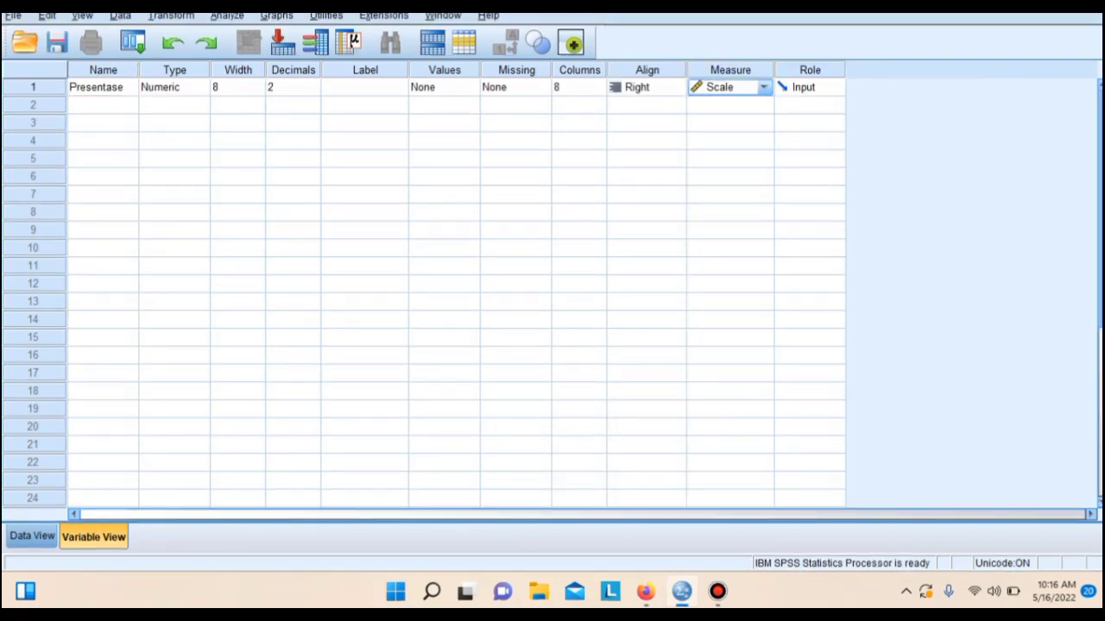
pyautogui.click(32, 536)
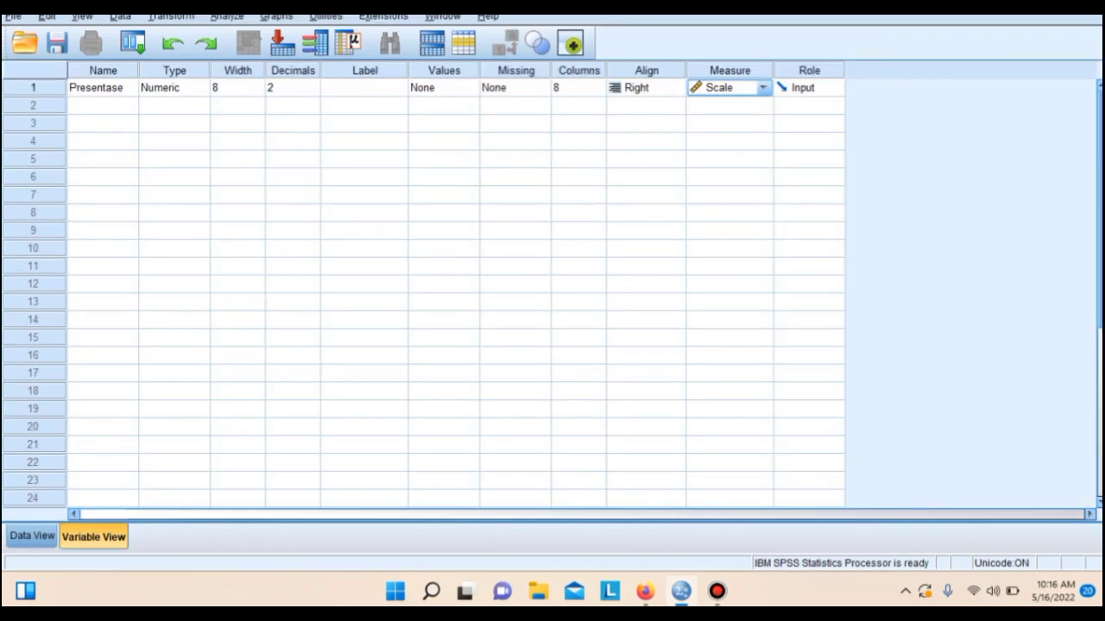
pyautogui.click(32, 536)
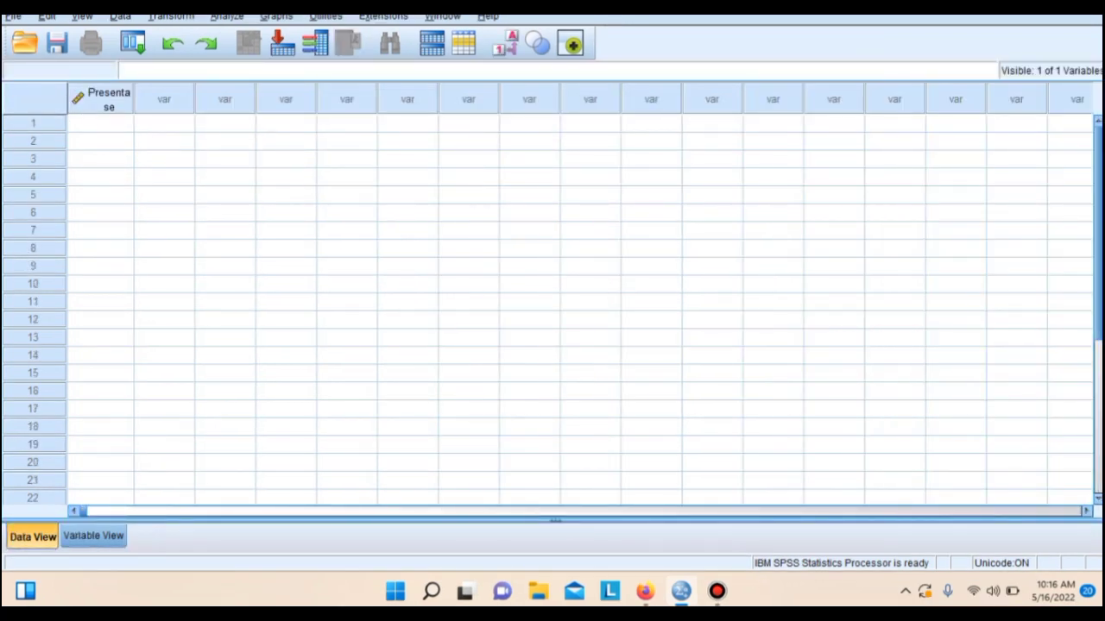
# Copy the 2019 Perkotaan value 83,94 from the BPS table in Firefox into row 1 of Presentase in SPSS.
pyautogui.click(645, 591)
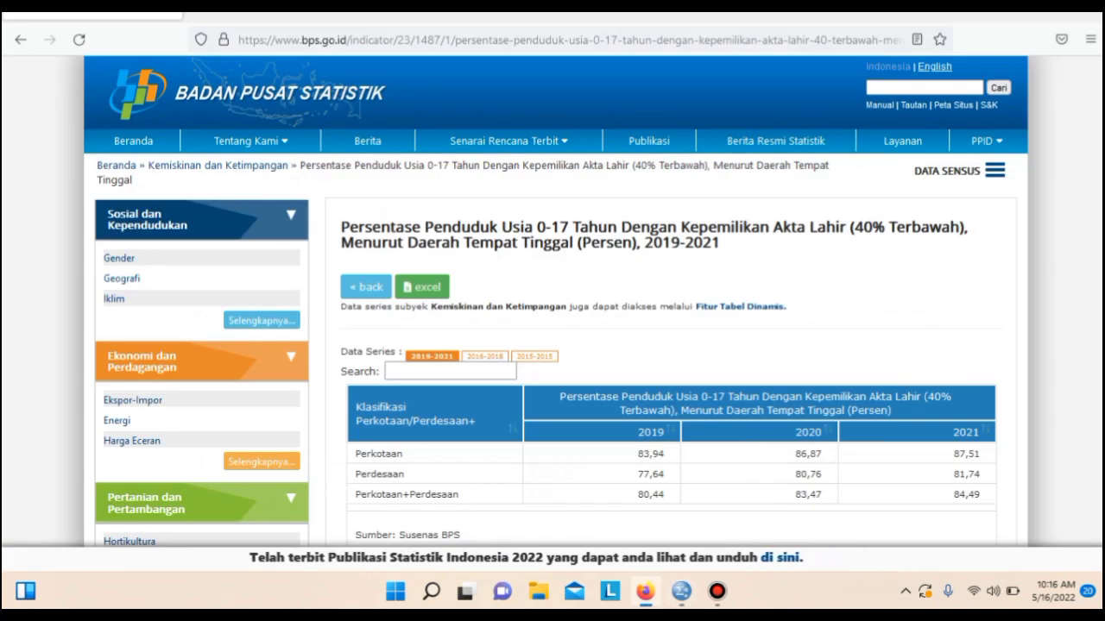
pyautogui.doubleClick(651, 454)
pyautogui.rightClick(665, 453)
pyautogui.click(700, 274)
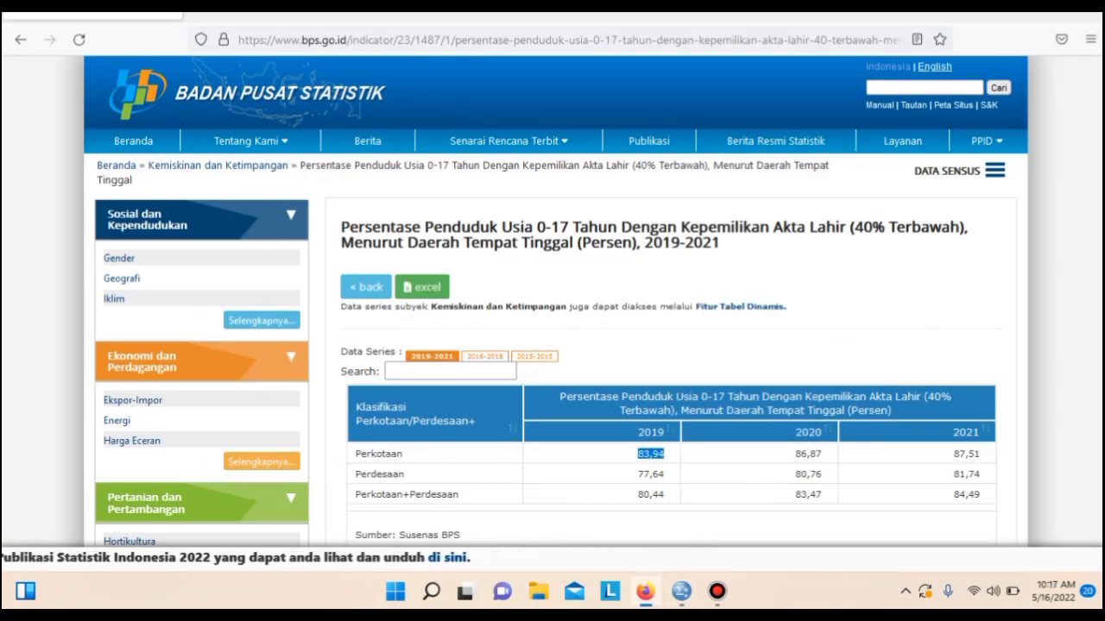
pyautogui.click(682, 591)
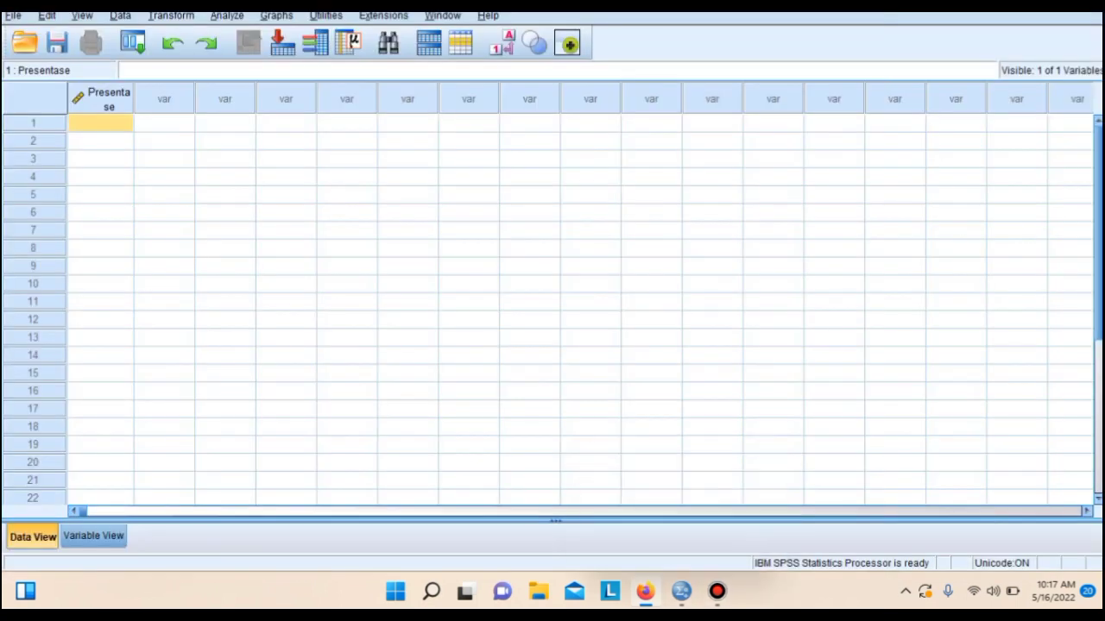
pyautogui.rightClick(105, 123)
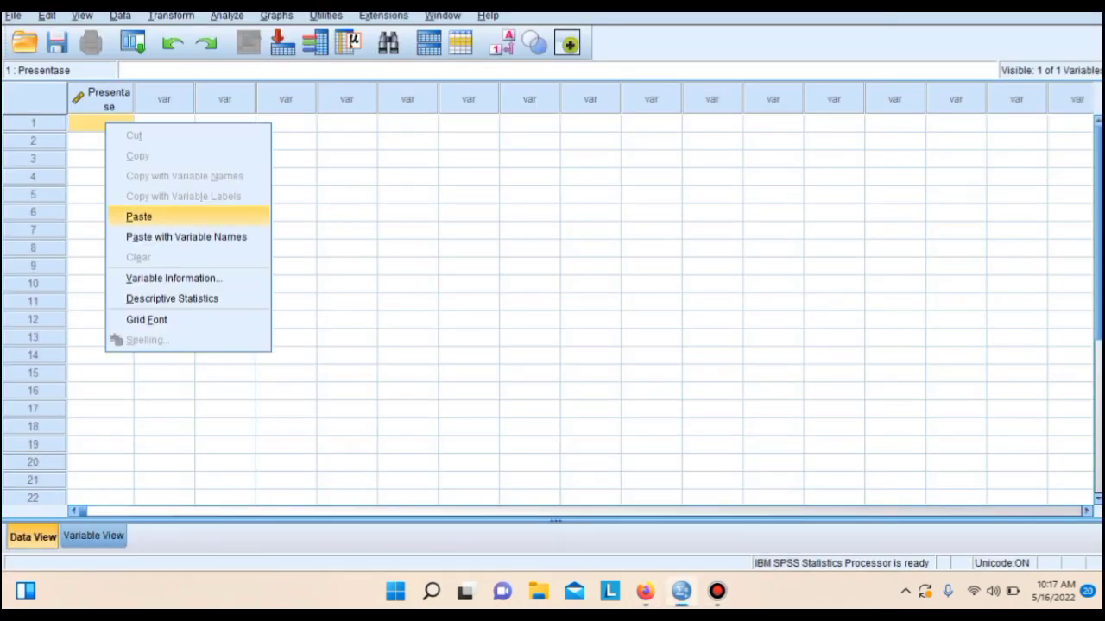
pyautogui.click(138, 217)
# Copy the 2019 Perdesaan value 77,64 from the BPS table in Firefox into row 2 of Presentase in SPSS.
pyautogui.click(646, 591)
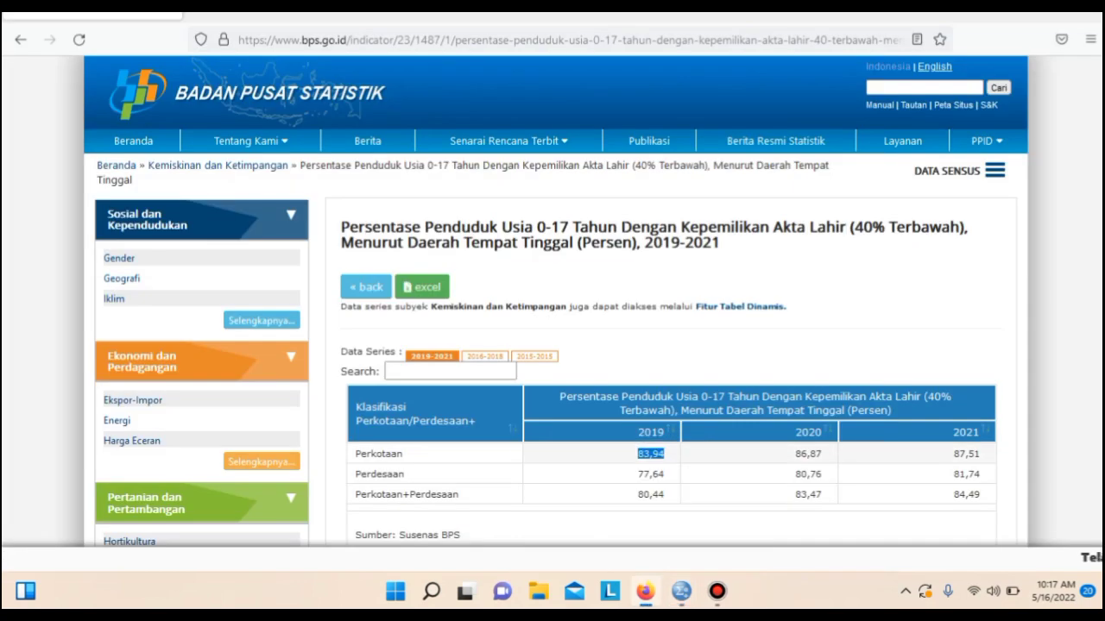
pyautogui.doubleClick(650, 474)
pyautogui.rightClick(672, 473)
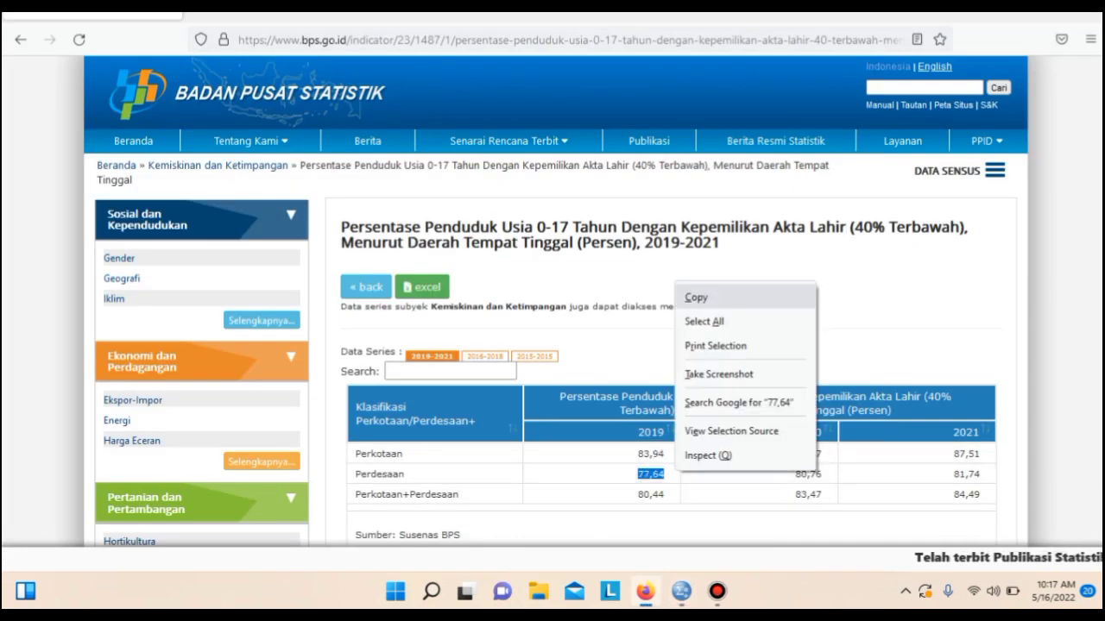
pyautogui.click(695, 296)
pyautogui.click(681, 591)
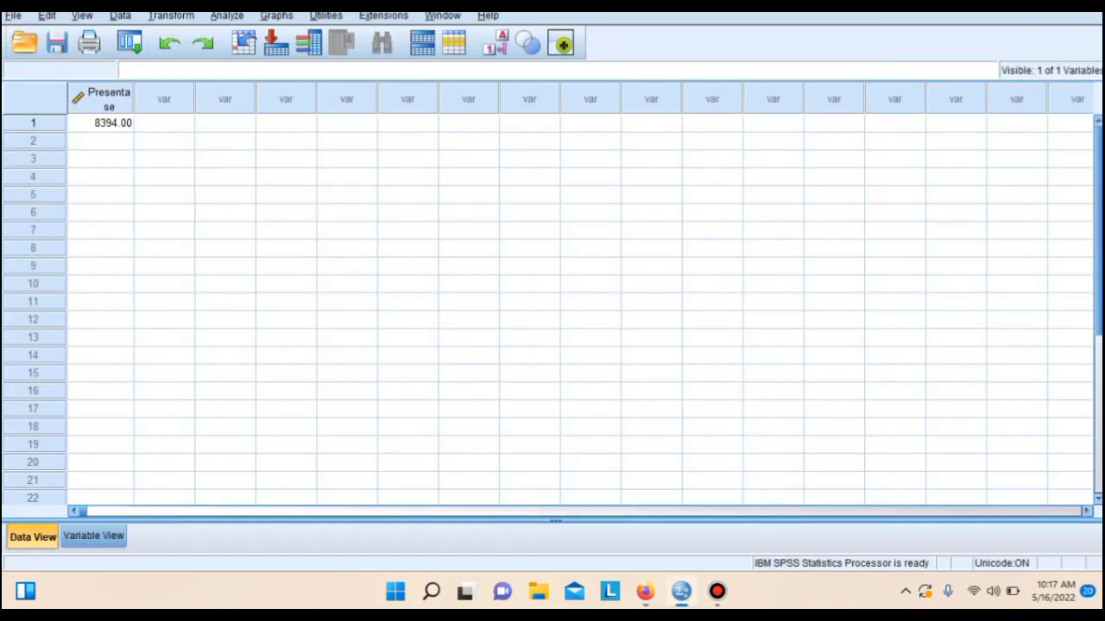
pyautogui.rightClick(107, 144)
pyautogui.click(136, 240)
# Copy the 2019 Perkotaan+Perdesaan value 80,44 from the BPS table in Firefox into row 3 of Presentase in SPSS.
pyautogui.click(646, 592)
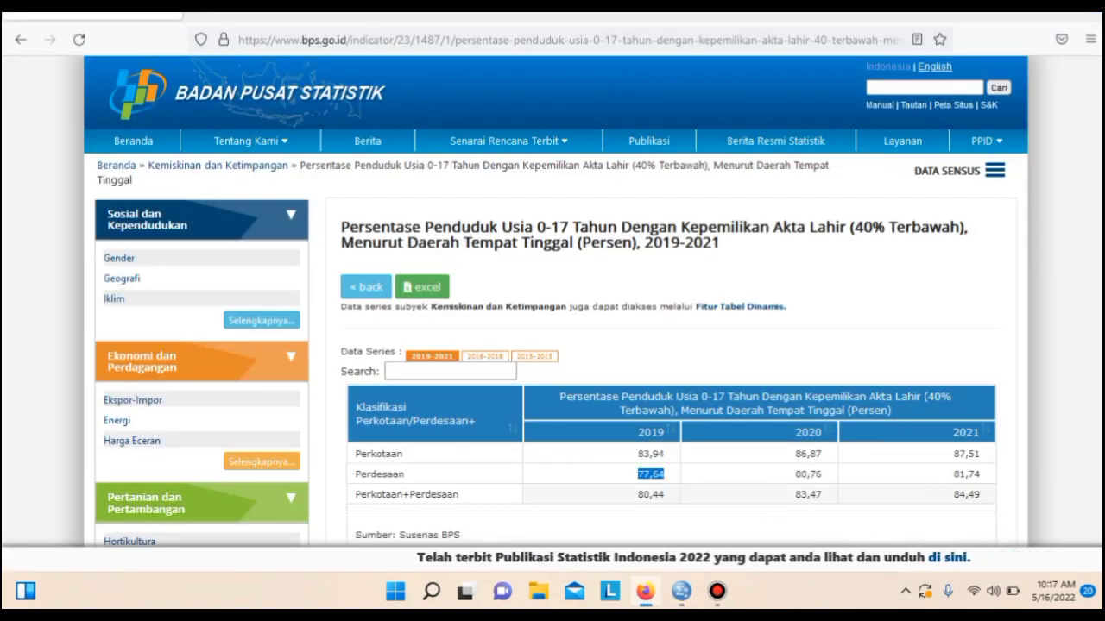
pyautogui.doubleClick(651, 495)
pyautogui.rightClick(663, 493)
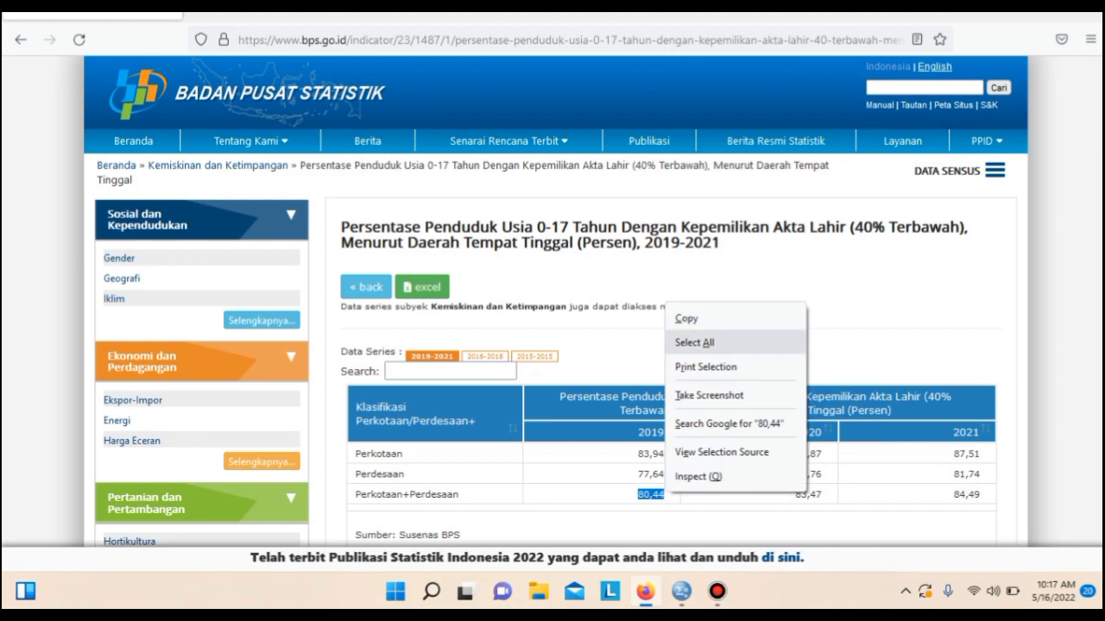
pyautogui.click(687, 319)
pyautogui.moveTo(681, 592)
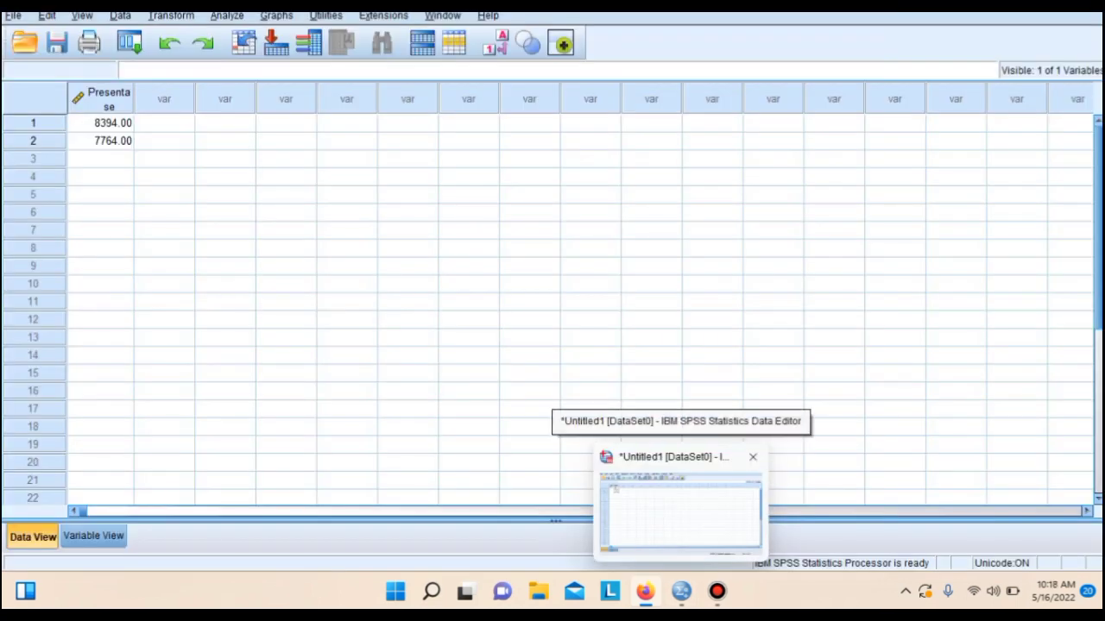
pyautogui.click(680, 514)
pyautogui.rightClick(99, 159)
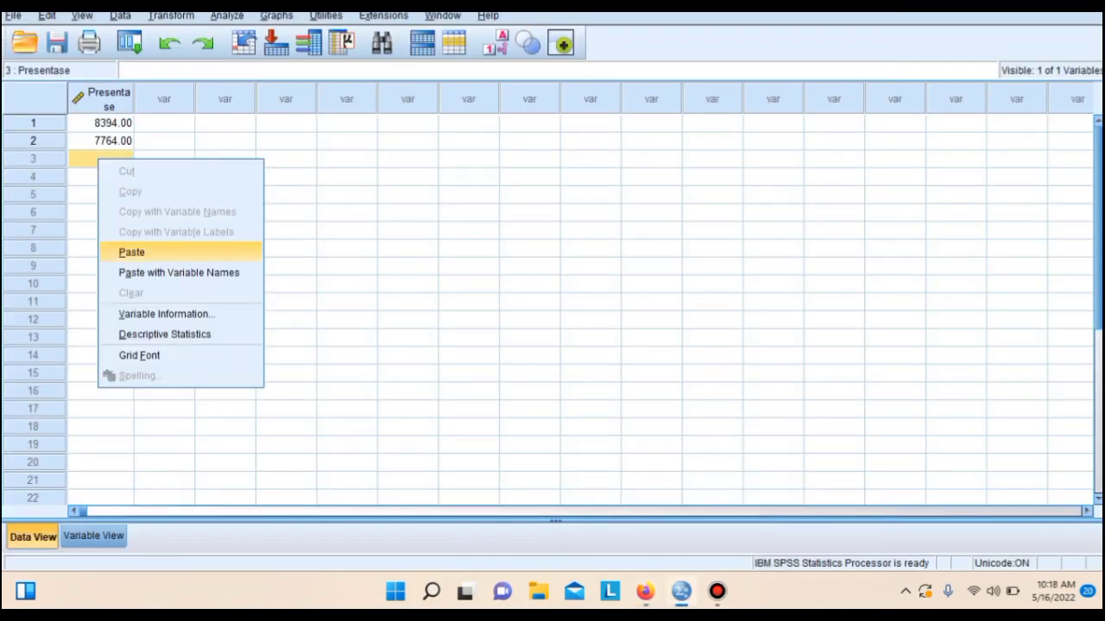
pyautogui.click(132, 252)
# Copy the 2020 Perkotaan value 86,87 from the BPS table in Firefox into row 4 of Presentase in SPSS.
pyautogui.moveTo(646, 592)
pyautogui.click(647, 492)
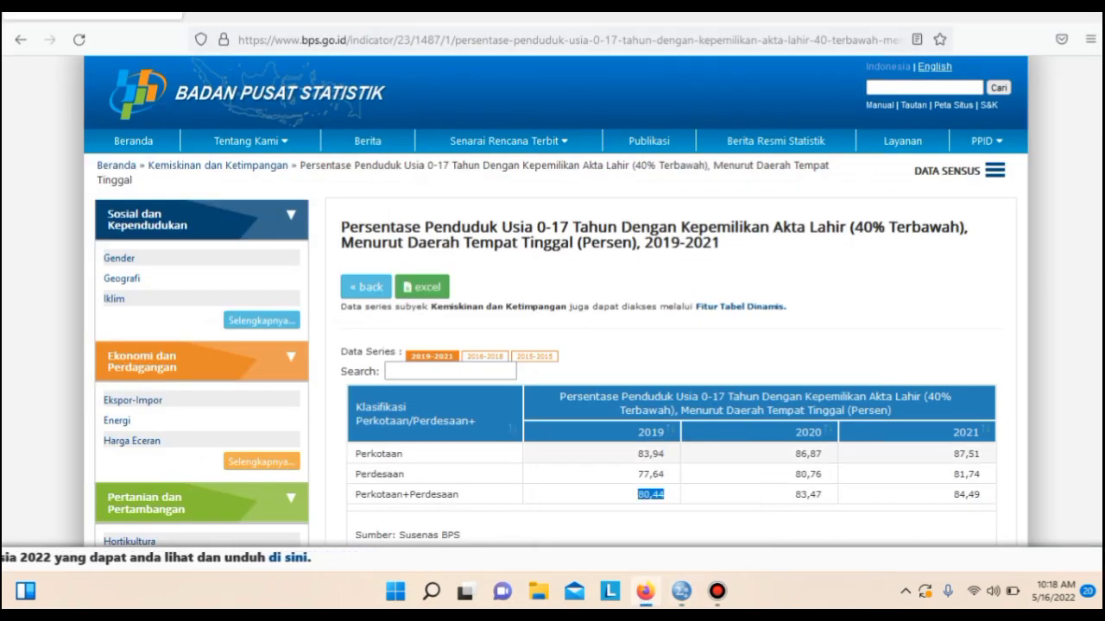
pyautogui.doubleClick(808, 453)
pyautogui.rightClick(820, 451)
pyautogui.click(844, 270)
pyautogui.moveTo(681, 592)
pyautogui.click(680, 518)
pyautogui.rightClick(102, 176)
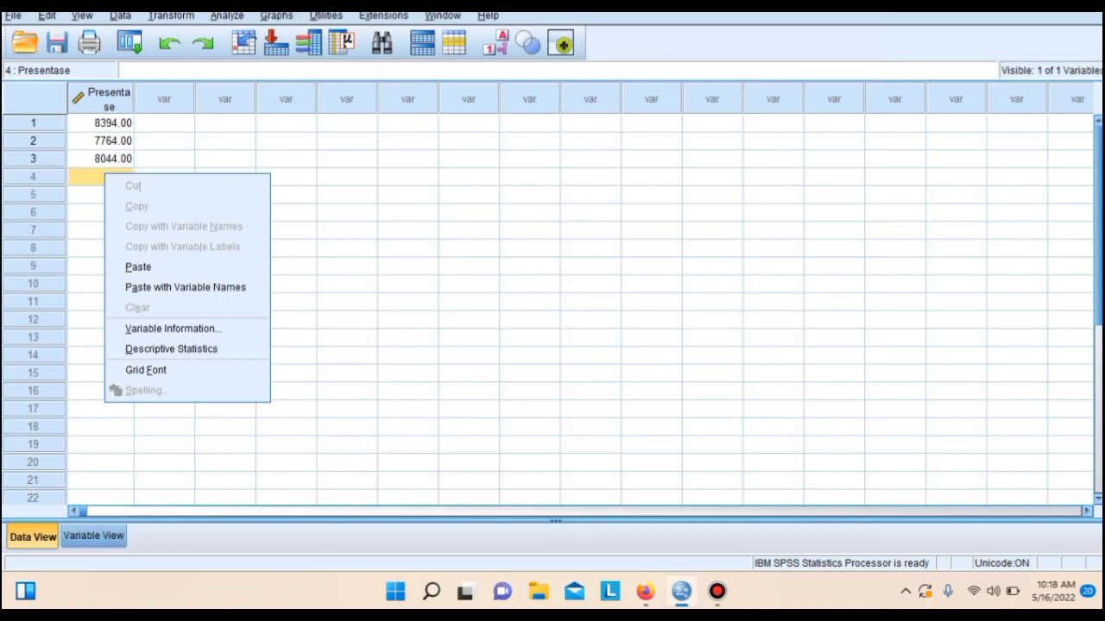
pyautogui.click(138, 267)
# Copy the 2020 Perdesaan value 80,76 from the BPS table in Firefox into row 5 of Presentase in SPSS.
pyautogui.moveTo(645, 592)
pyautogui.click(645, 515)
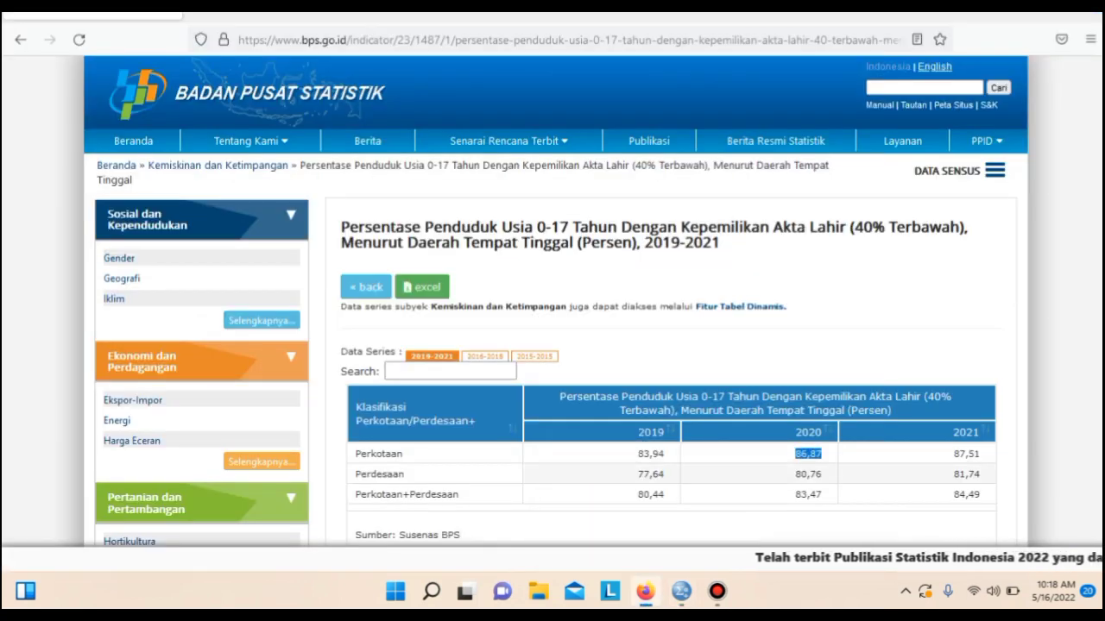
pyautogui.doubleClick(808, 474)
pyautogui.rightClick(821, 471)
pyautogui.click(845, 285)
pyautogui.moveTo(682, 591)
pyautogui.click(681, 518)
pyautogui.rightClick(107, 195)
pyautogui.click(138, 289)
# Copy the 2020 Perkotaan+Perdesaan value 83,47 from the BPS table in Firefox into row 6 of Presentase in SPSS.
pyautogui.moveTo(645, 592)
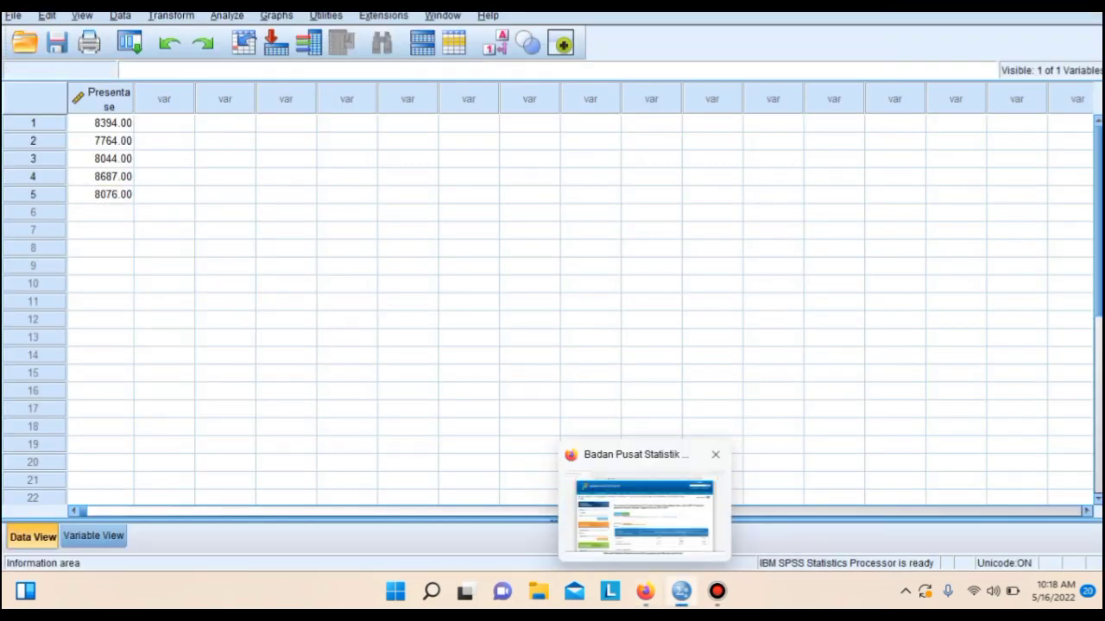
pyautogui.click(646, 500)
pyautogui.doubleClick(808, 494)
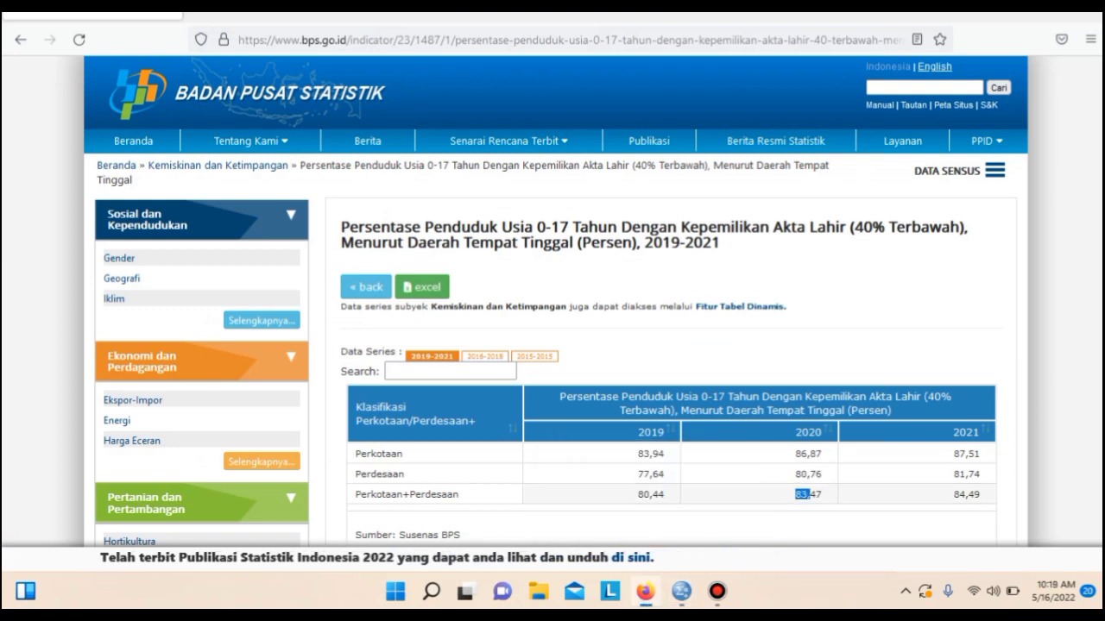
pyautogui.rightClick(824, 491)
pyautogui.click(846, 314)
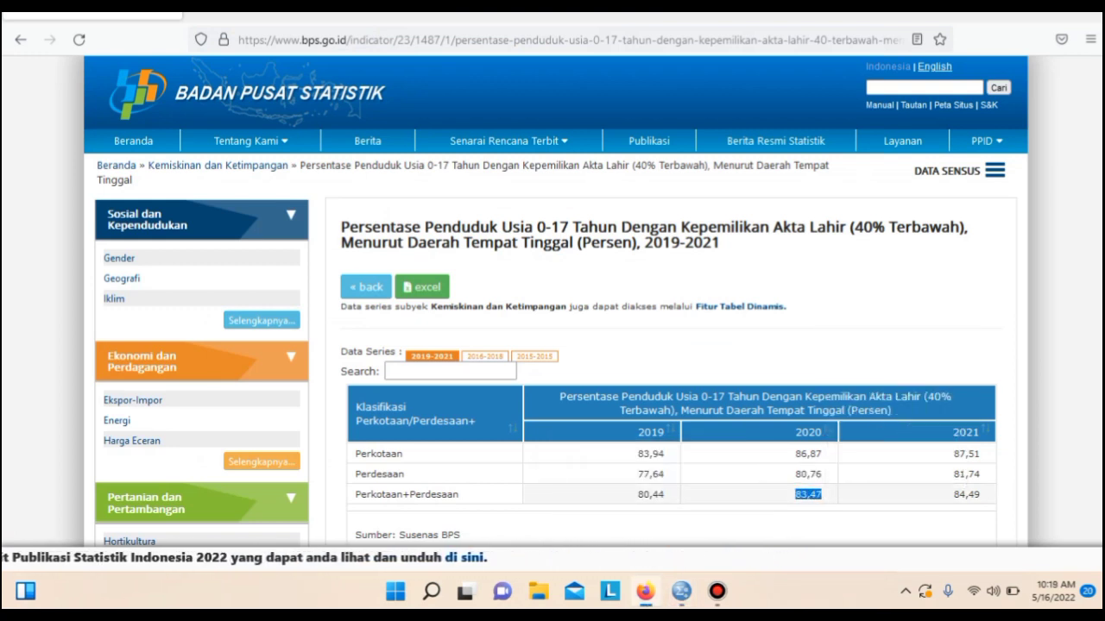
pyautogui.moveTo(681, 591)
pyautogui.click(680, 501)
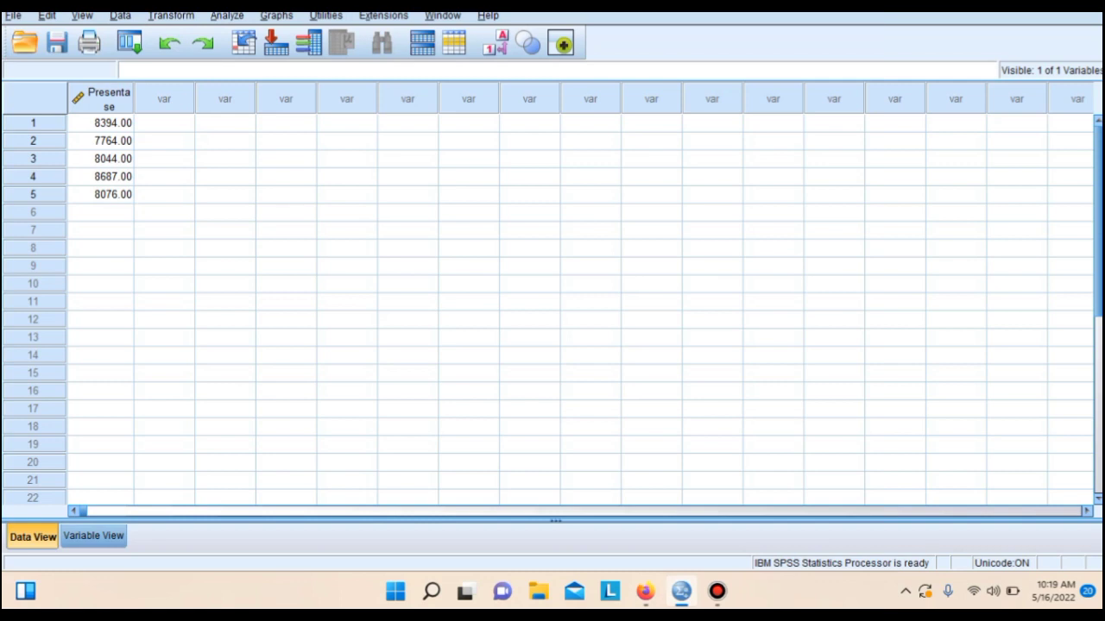
pyautogui.rightClick(103, 211)
pyautogui.click(137, 301)
# Copy the 2021 Perkotaan value 87,51 from the BPS table in Firefox into row 7 of Presentase in SPSS.
pyautogui.moveTo(645, 591)
pyautogui.click(648, 509)
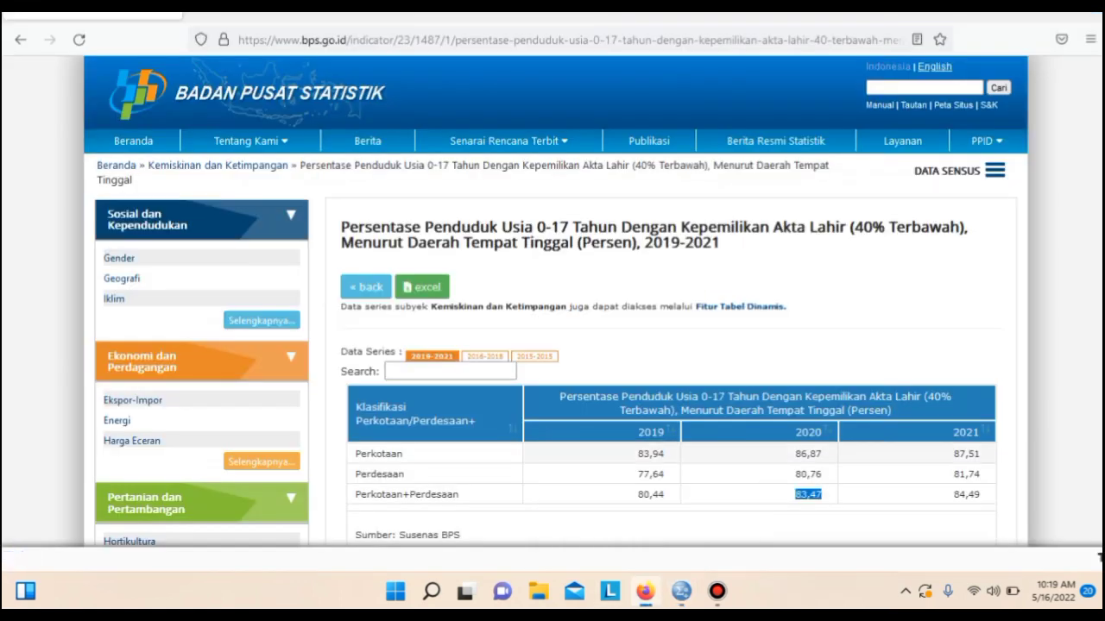
pyautogui.doubleClick(966, 454)
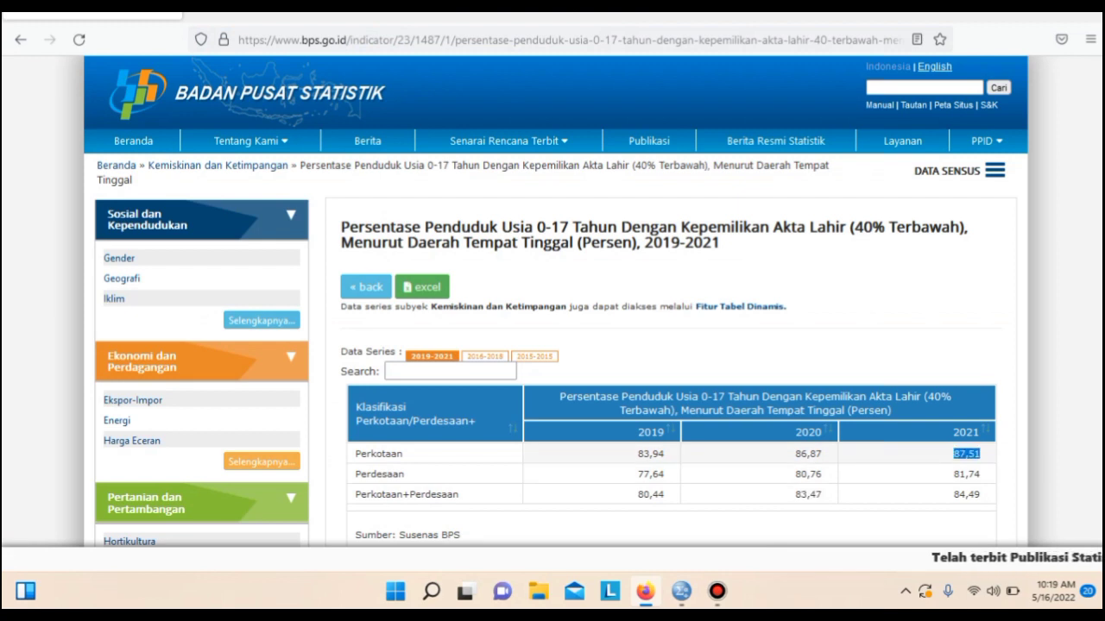
pyautogui.rightClick(967, 453)
pyautogui.click(992, 268)
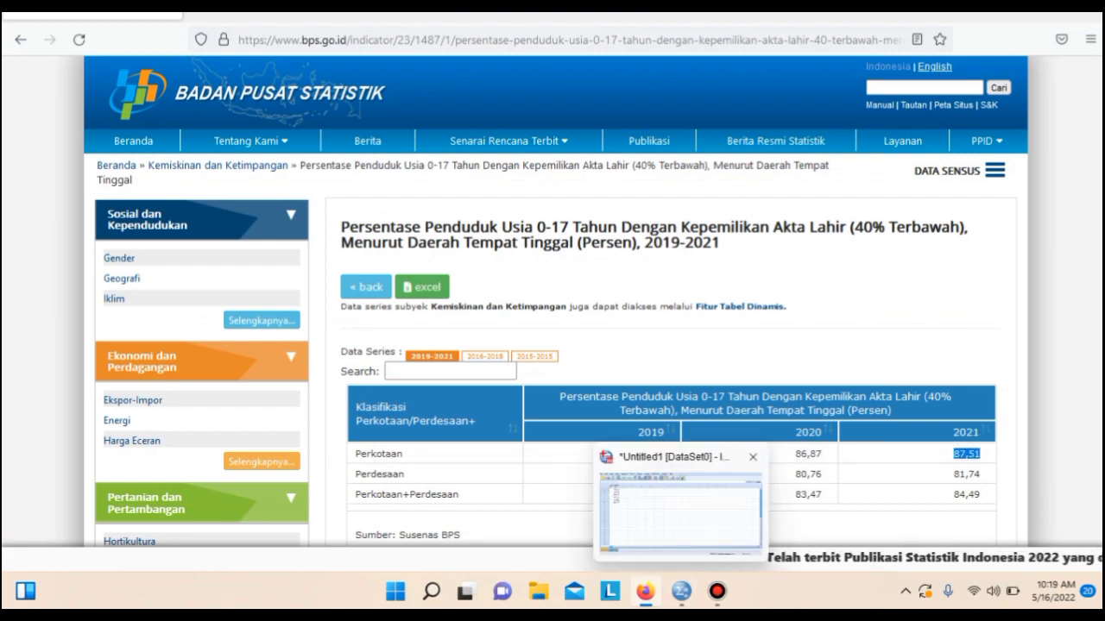
pyautogui.click(681, 591)
pyautogui.rightClick(101, 229)
pyautogui.click(116, 323)
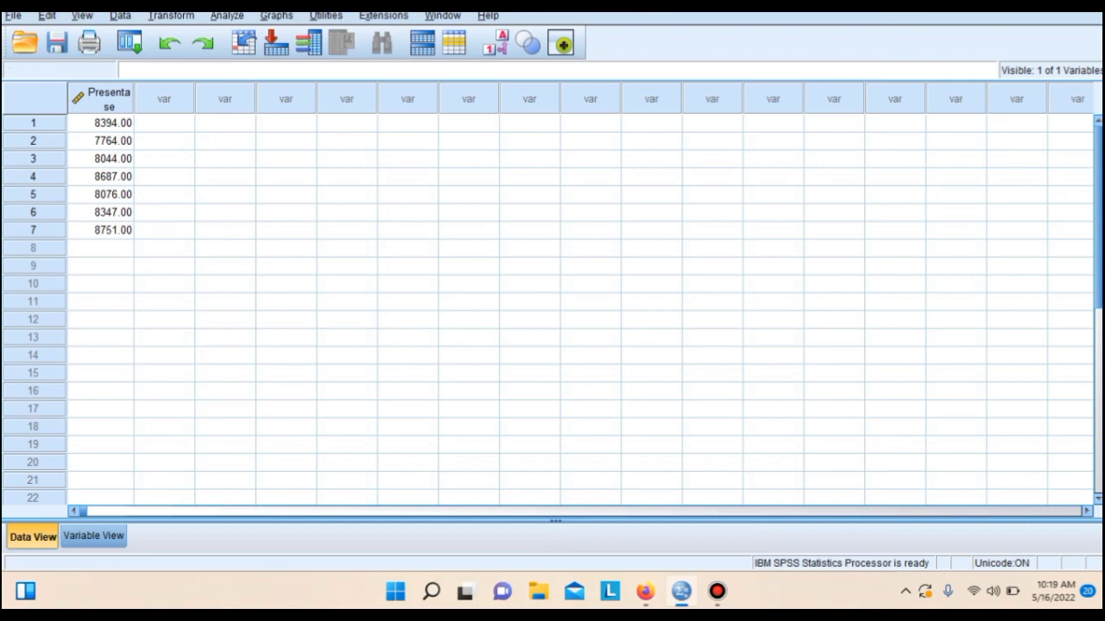
# Copy the 2021 Perdesaan value 81,74 from the BPS table in Firefox into row 8 of Presentase in SPSS.
pyautogui.click(645, 591)
pyautogui.doubleClick(966, 474)
pyautogui.rightClick(967, 474)
pyautogui.click(990, 301)
pyautogui.click(681, 591)
pyautogui.rightClick(99, 247)
pyautogui.click(121, 341)
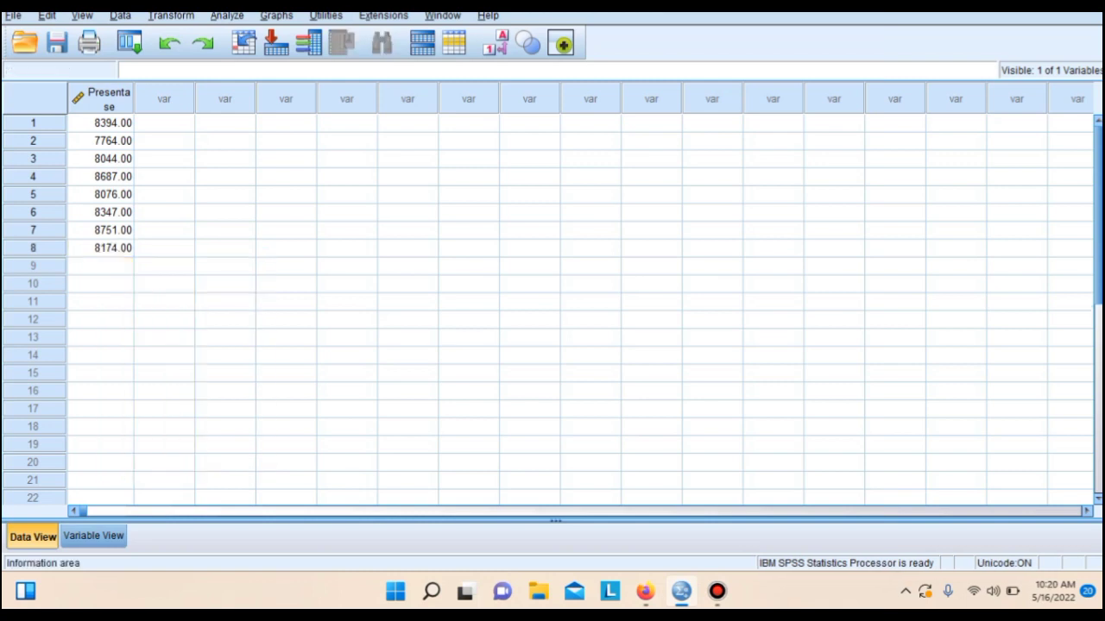
# Copy the 2021 Perkotaan+Perdesaan value 84,49 from the BPS table in Firefox into row 9 of Presentase in SPSS.
pyautogui.click(645, 591)
pyautogui.doubleClick(966, 495)
pyautogui.rightClick(967, 495)
pyautogui.click(989, 313)
pyautogui.click(681, 591)
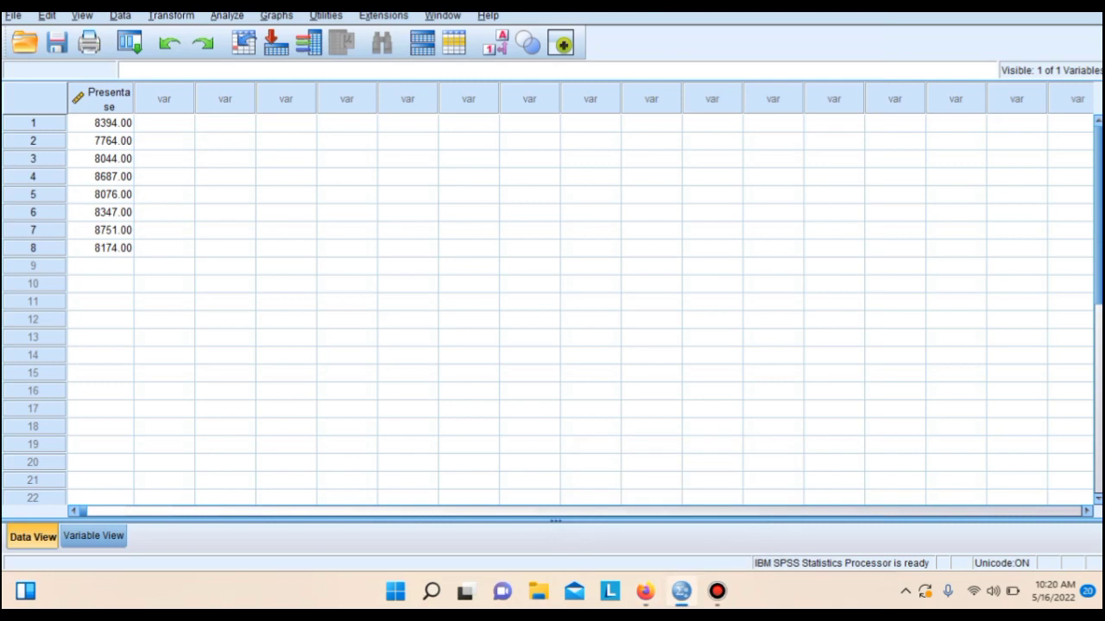
pyautogui.rightClick(100, 266)
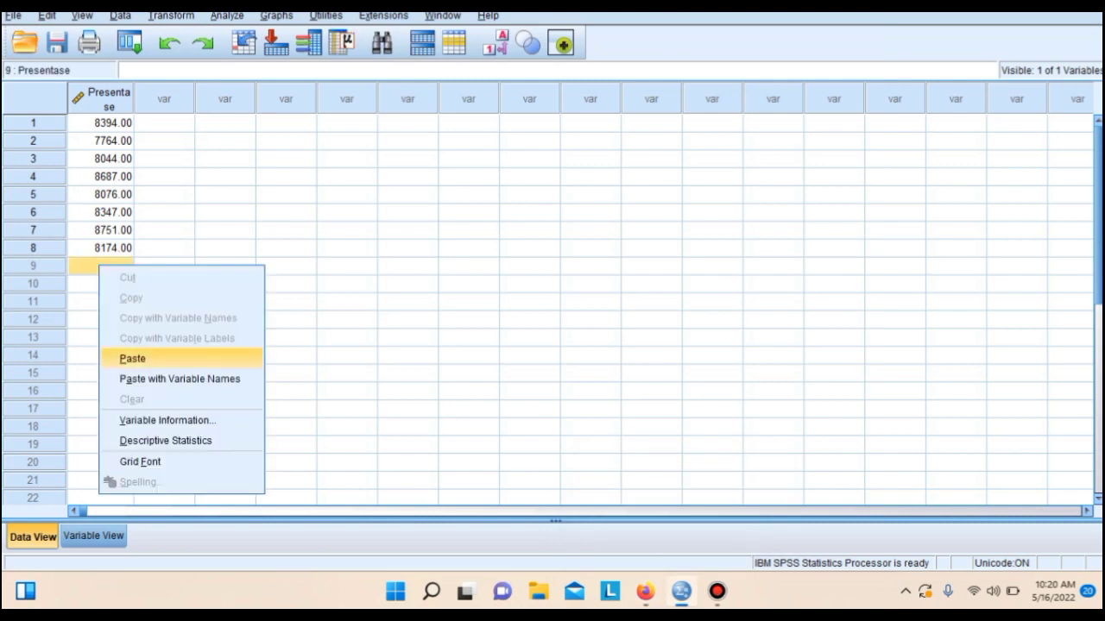
pyautogui.click(132, 358)
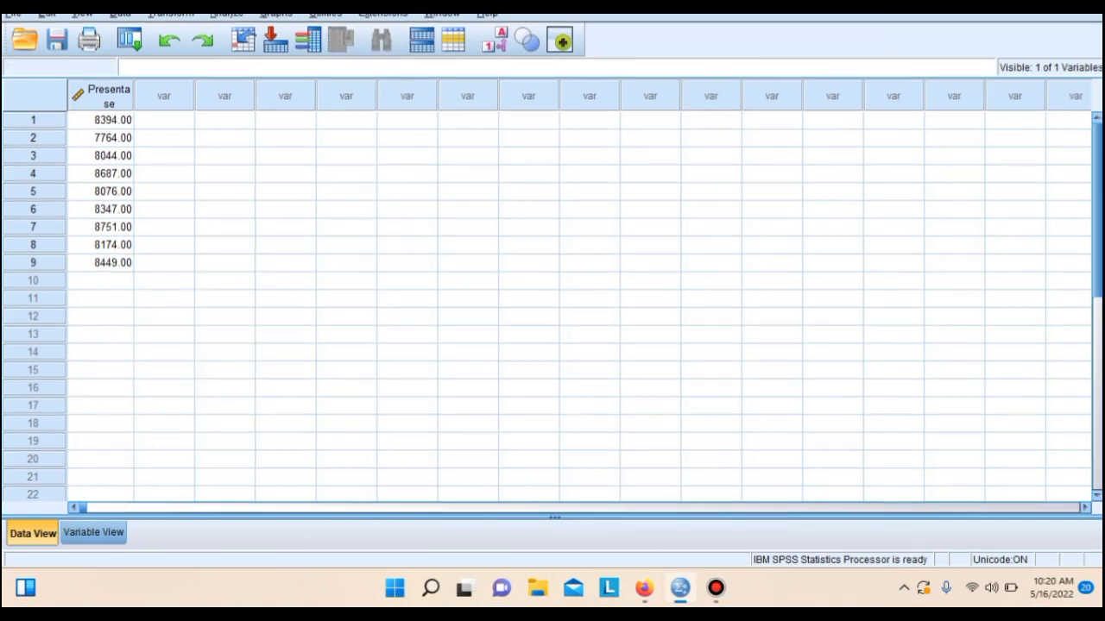
# Run Explore with Presentase as the dependent variable and normality plots with tests enabled, and review the Tests of Normality output.
pyautogui.click(227, 15)
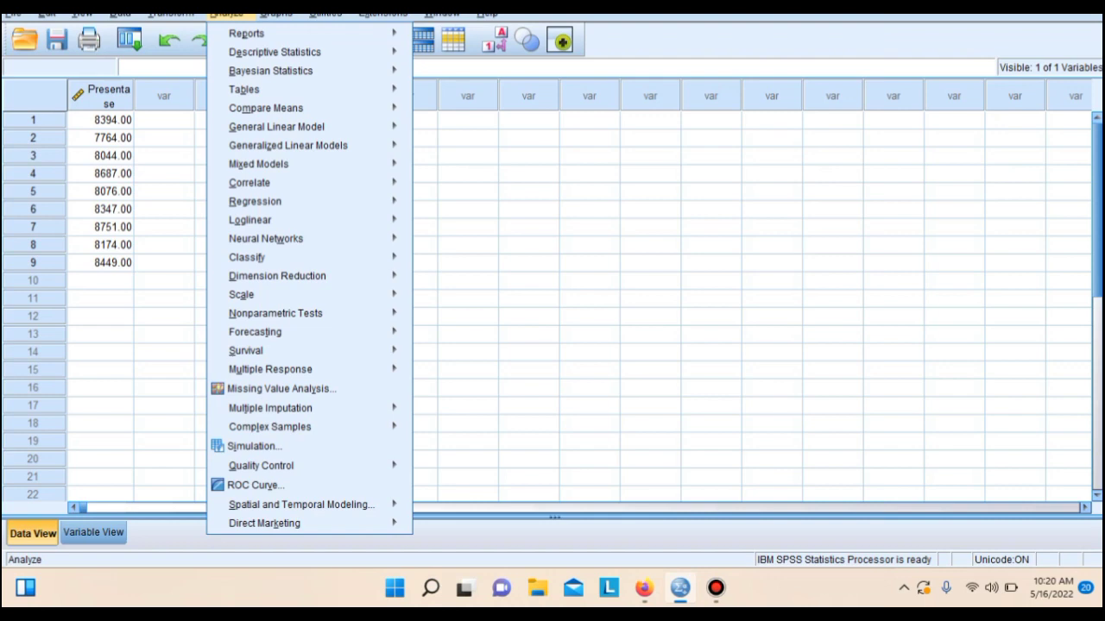
pyautogui.moveTo(274, 52)
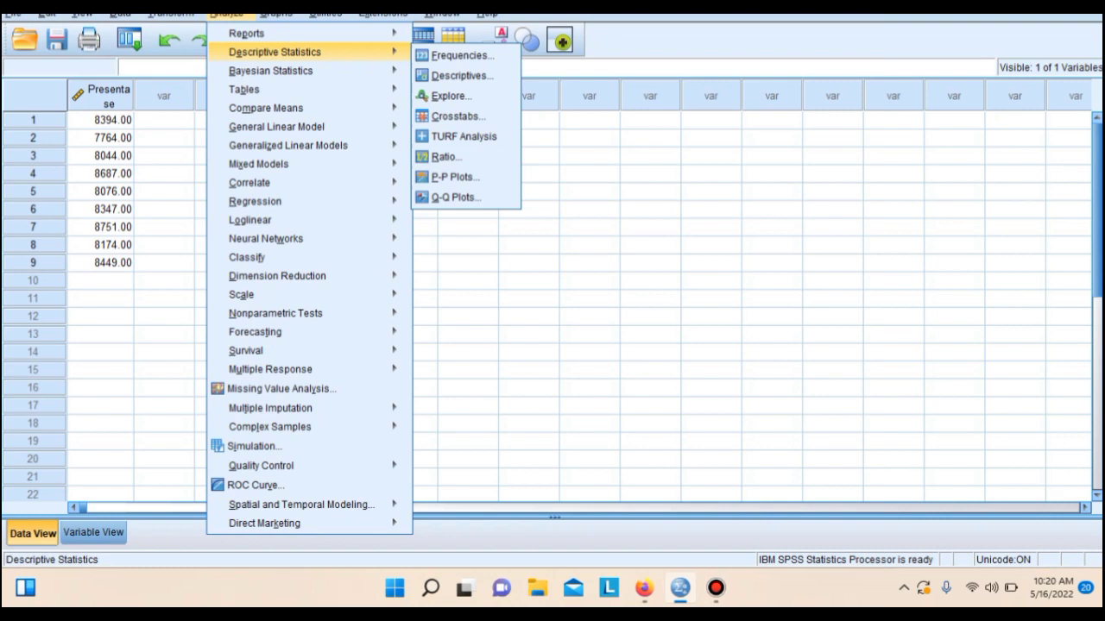
pyautogui.click(448, 96)
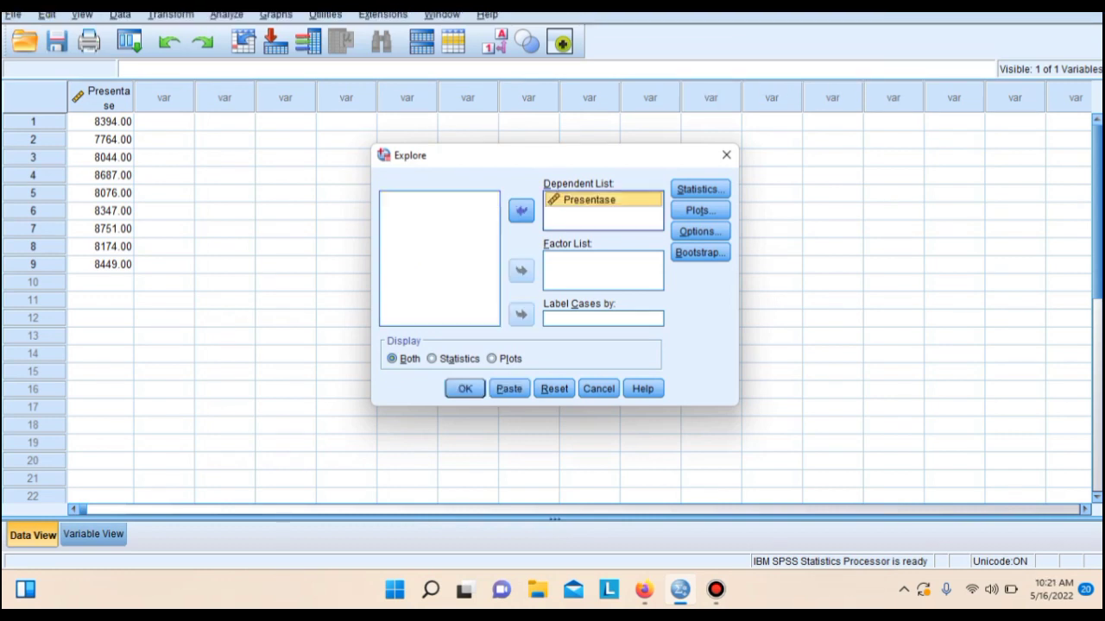
pyautogui.click(700, 211)
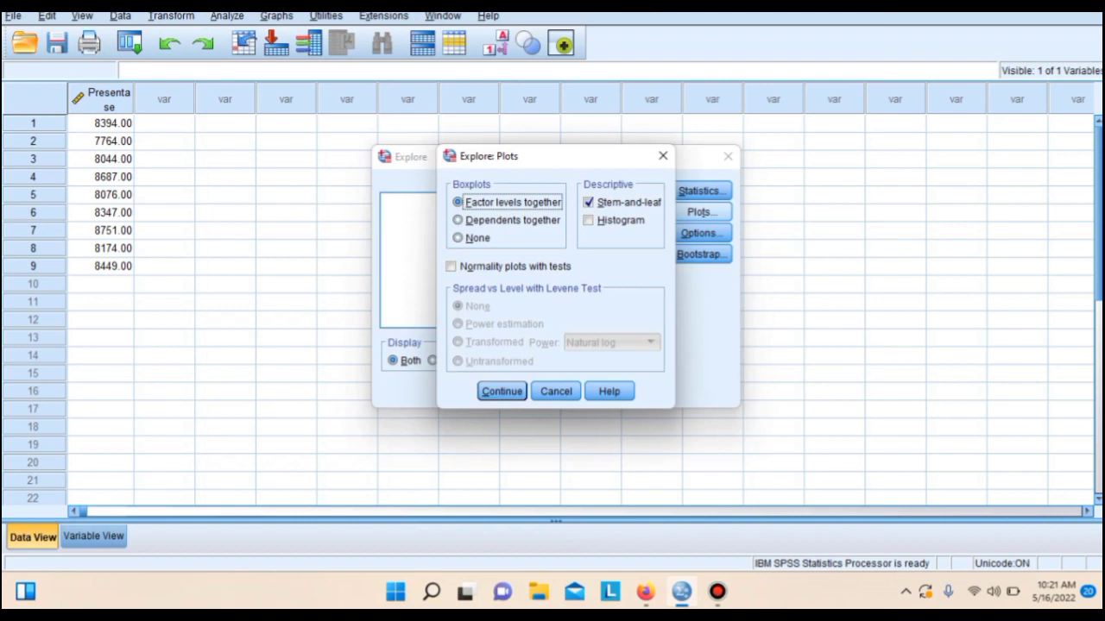
pyautogui.click(451, 267)
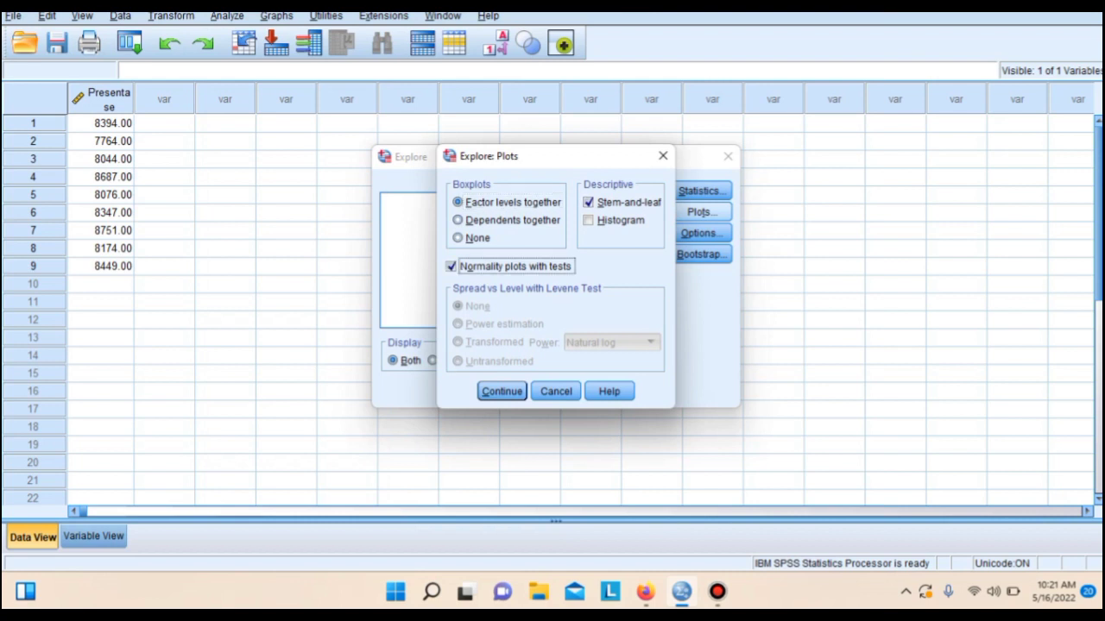
pyautogui.click(501, 392)
pyautogui.scroll(-2, 639, 302)
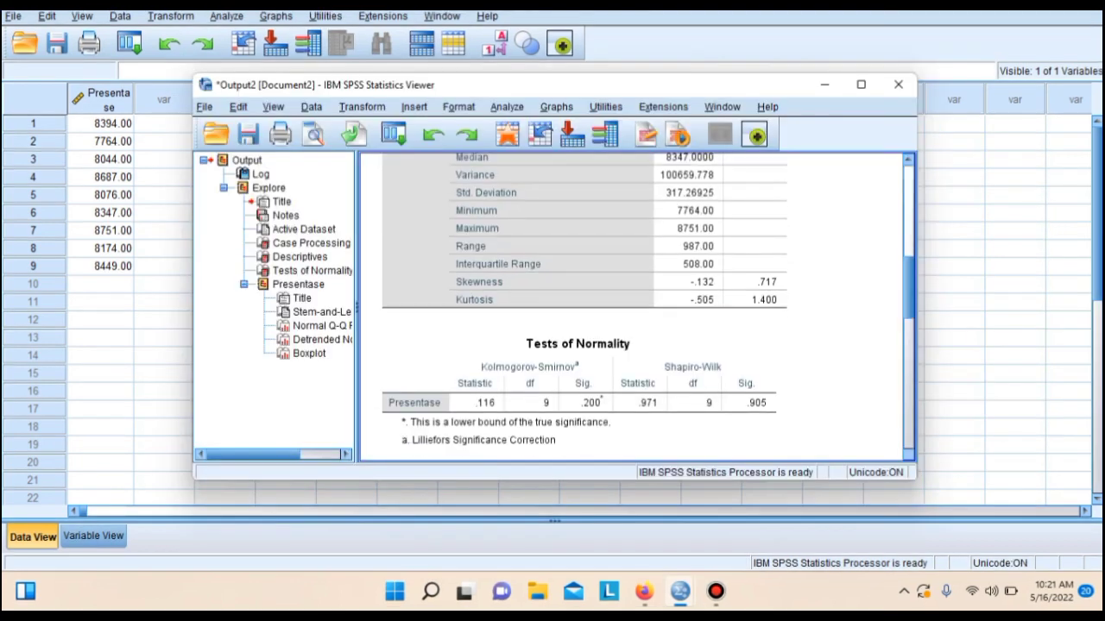
pyautogui.scroll(-3, 639, 302)
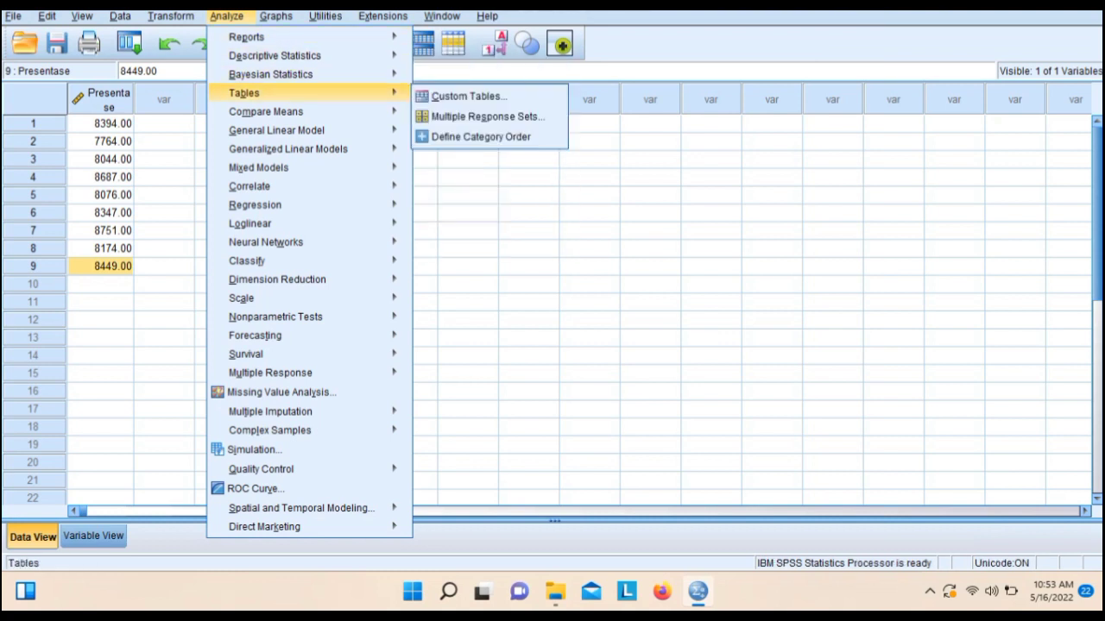
# Run a One-Sample T Test on Presentase with a test value of 40 and review its output tables.
pyautogui.moveTo(265, 111)
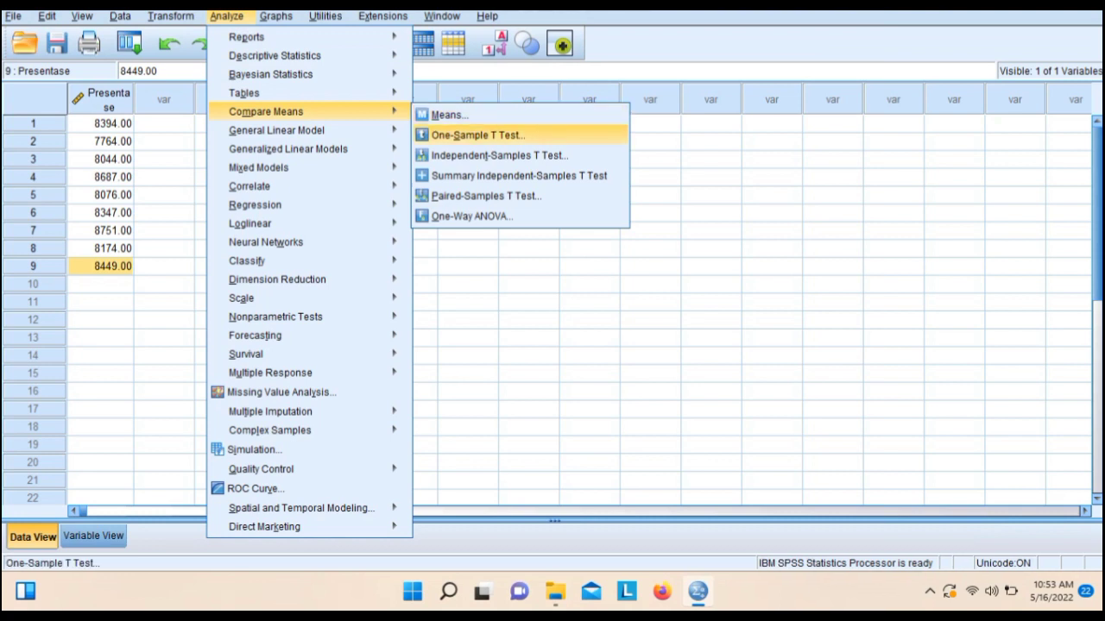
pyautogui.click(478, 135)
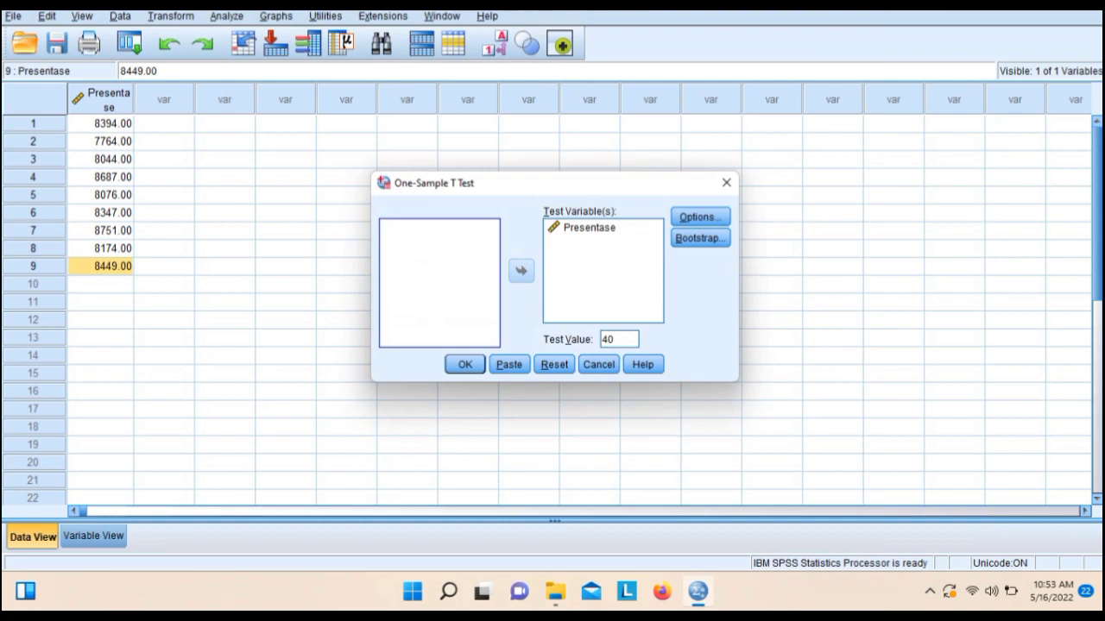
pyautogui.click(590, 228)
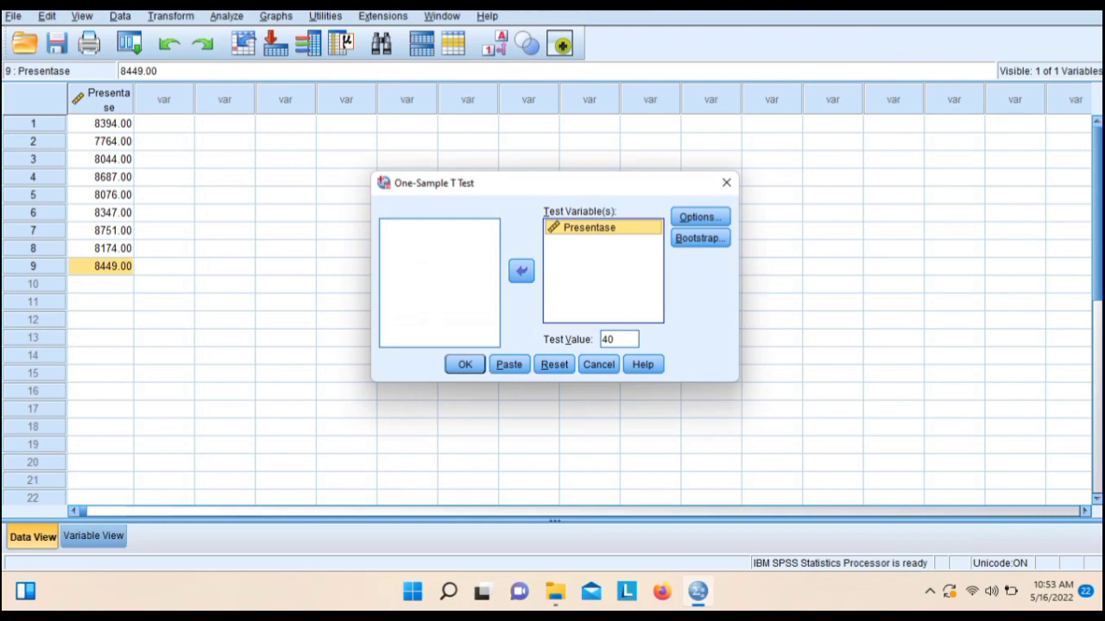
pyautogui.click(619, 339)
pyautogui.click(620, 340)
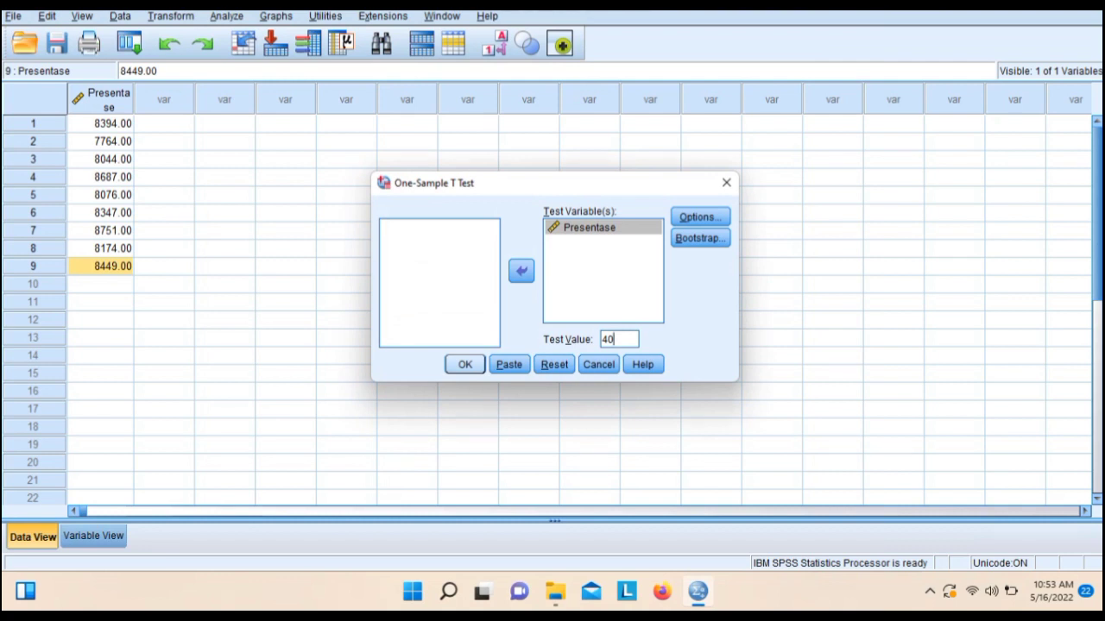
pyautogui.press('Return')
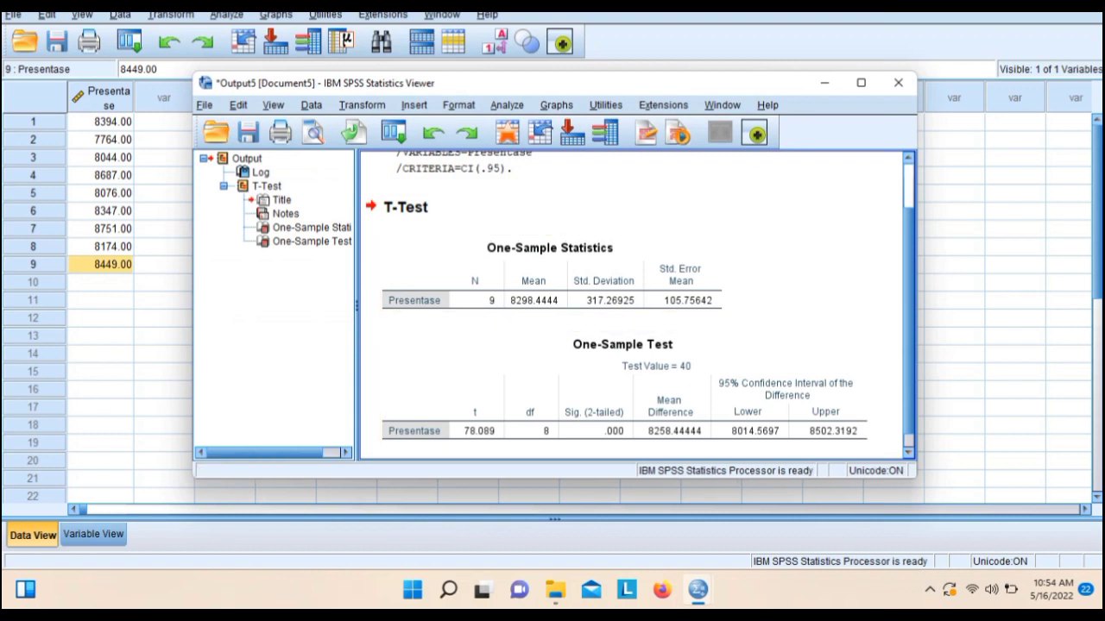
pyautogui.scroll(-1, 637, 299)
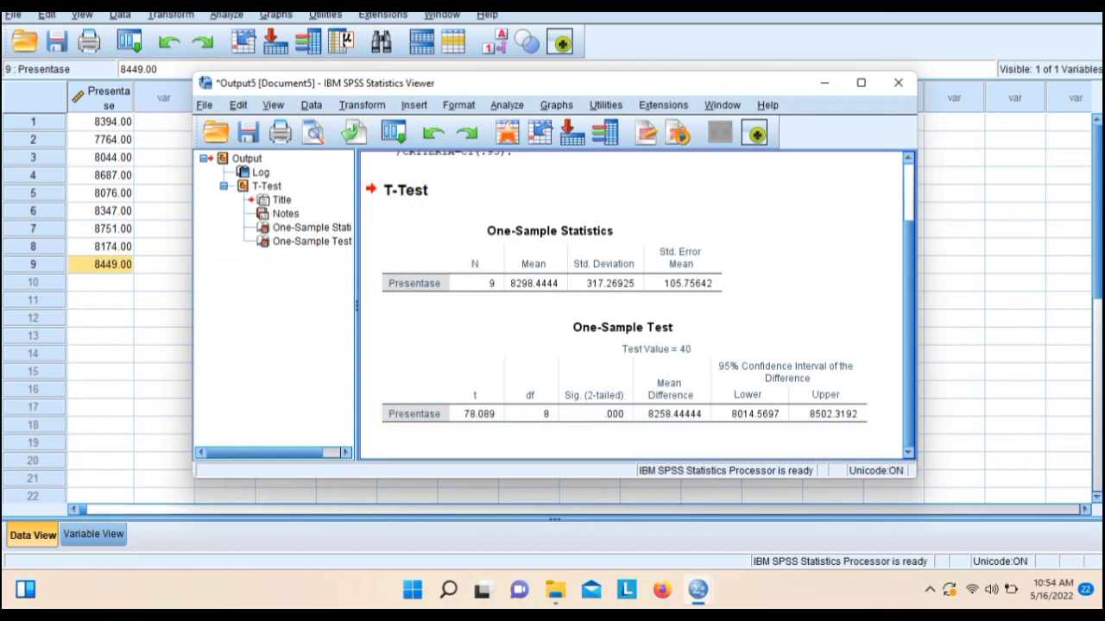